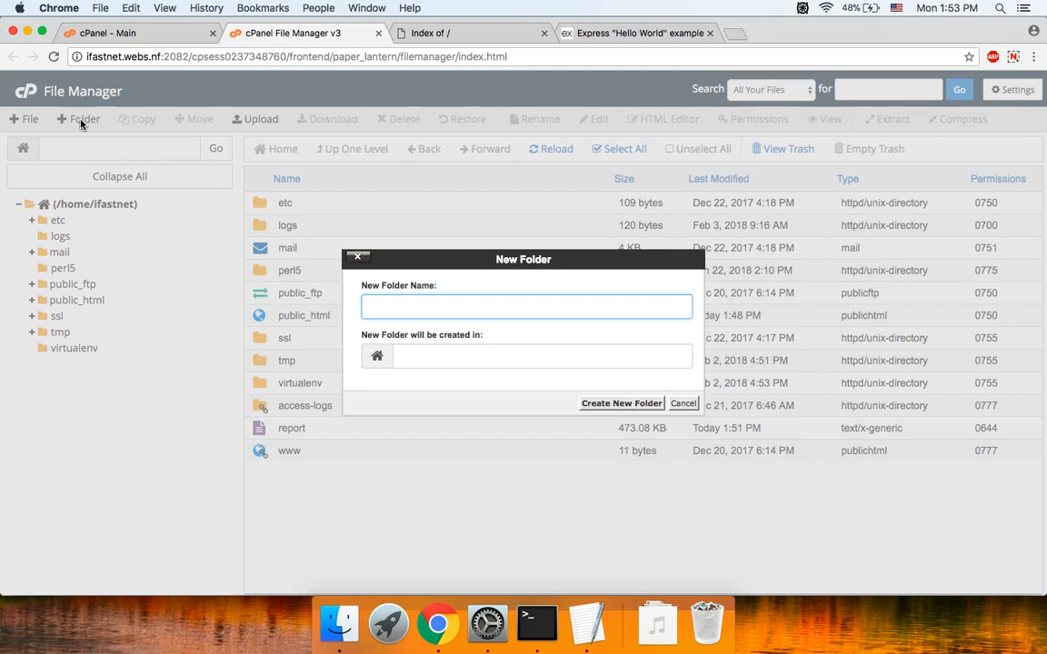
Create a folder named myapp in the home directory and open it
left_click(621, 403)
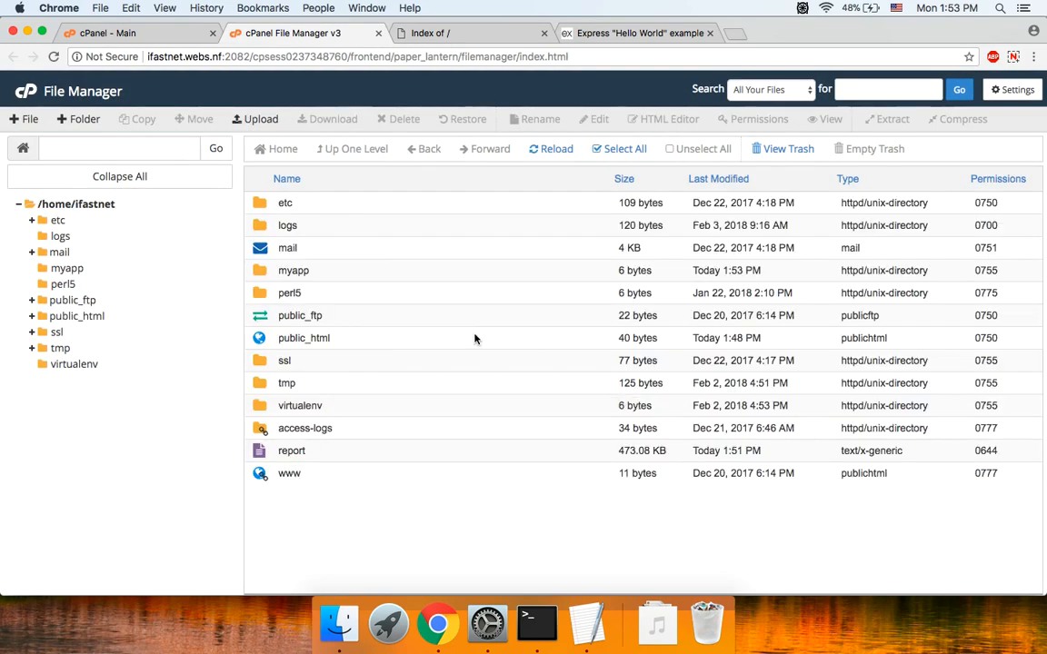
double_click(395, 274)
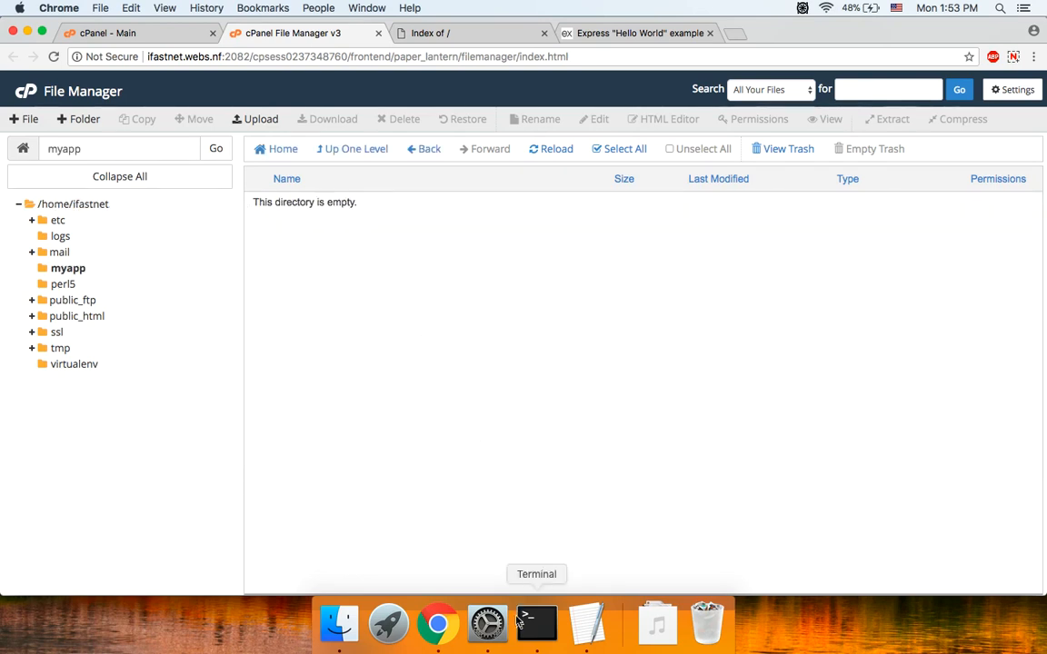
Switch to Terminal, list the home directory and change into the myapp folder
left_click(534, 636)
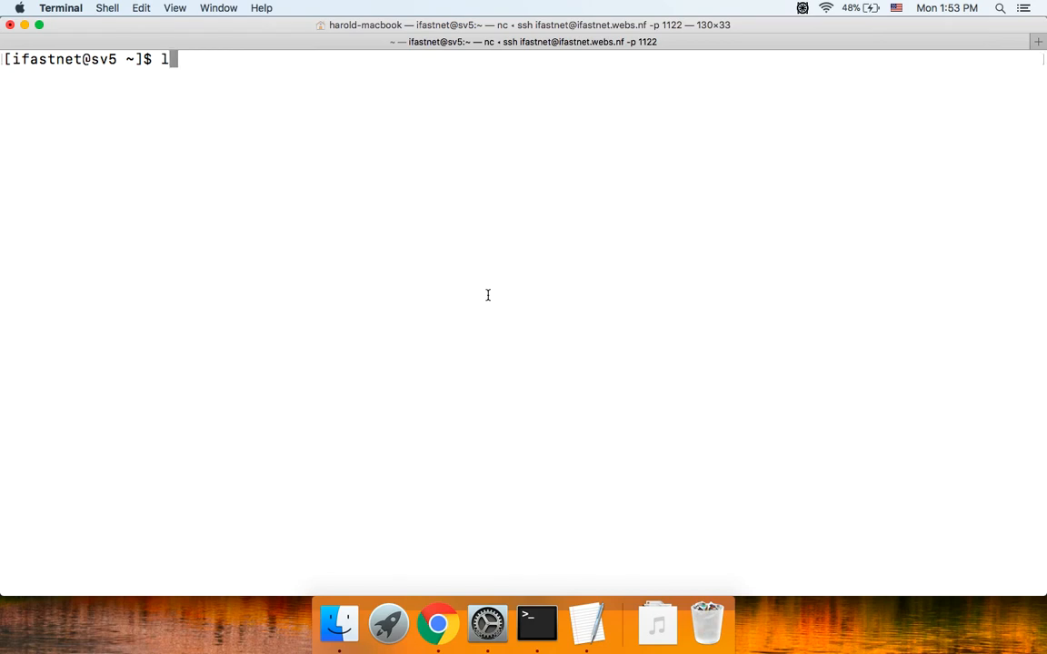
type("ls")
key("Return")
type("cd myapp")
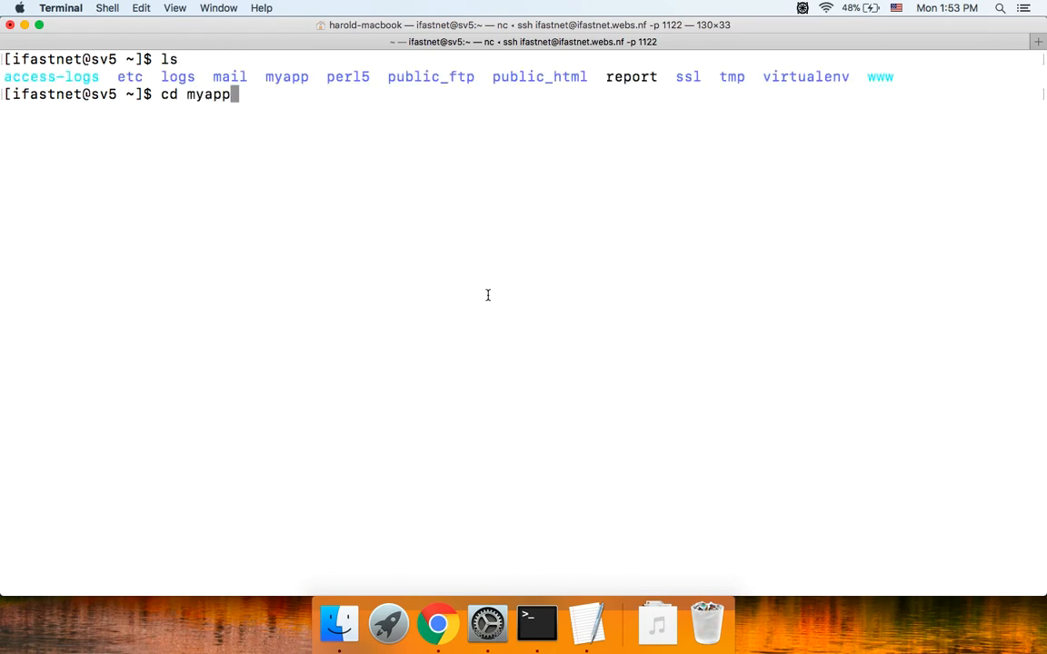
key("Return")
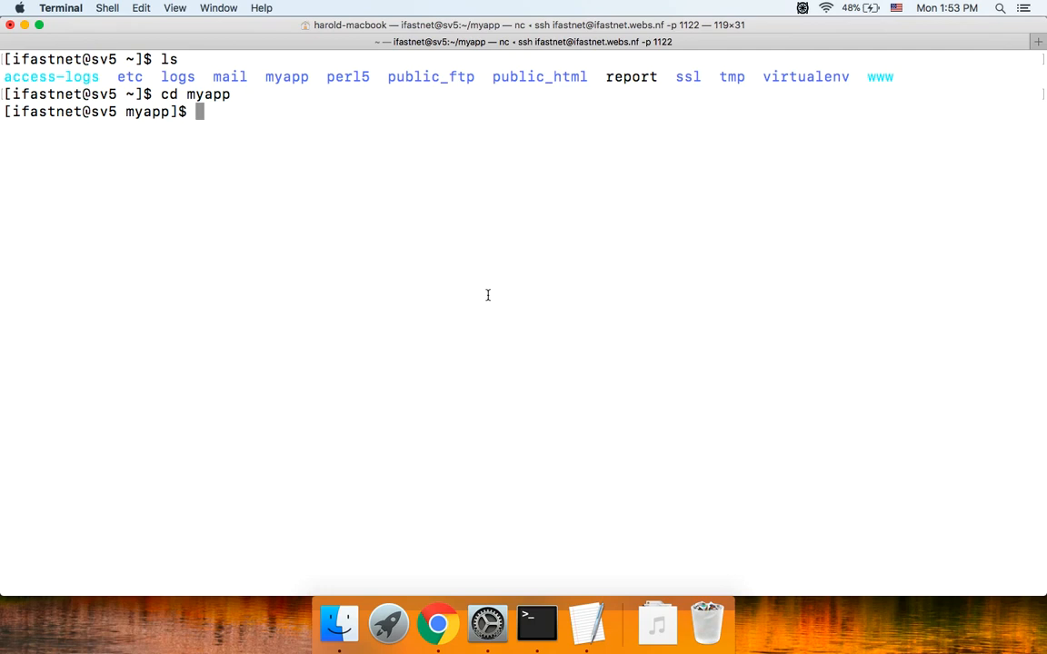
Initialise an npm package in myapp with app.js as the entry point, accepting the defaults for all other fields
type("npm init")
key("Return")
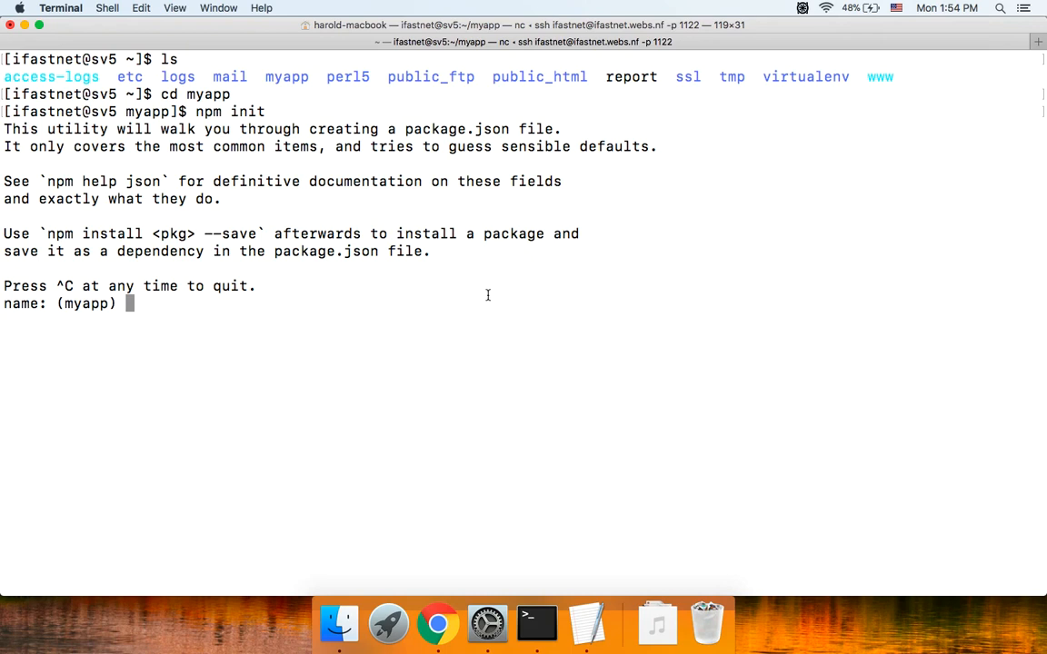
key("Return")
key("Return")
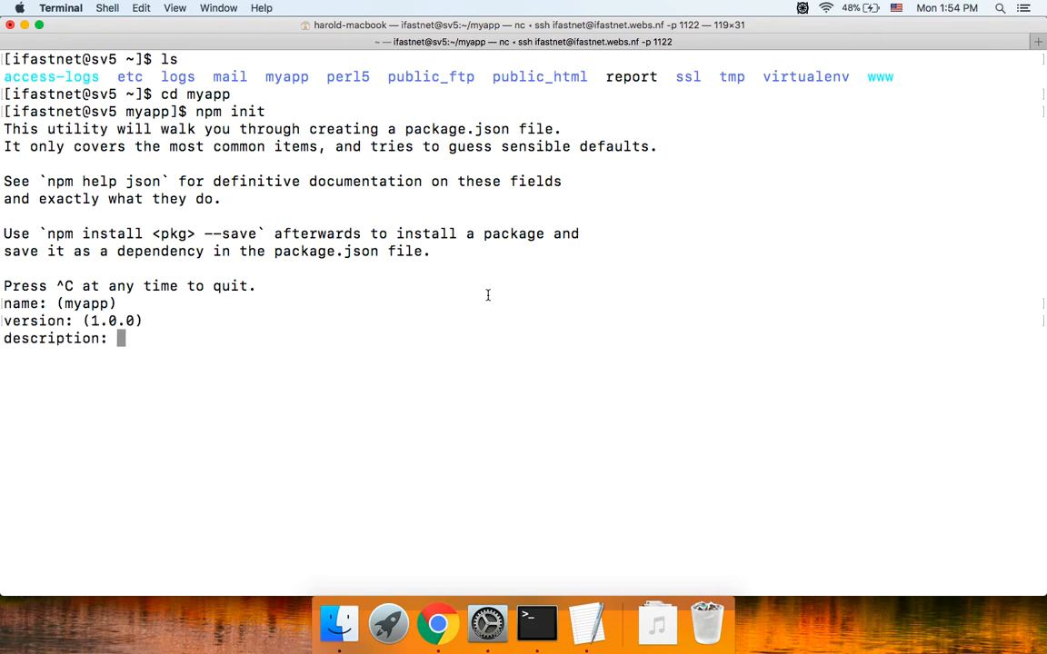
key("Return")
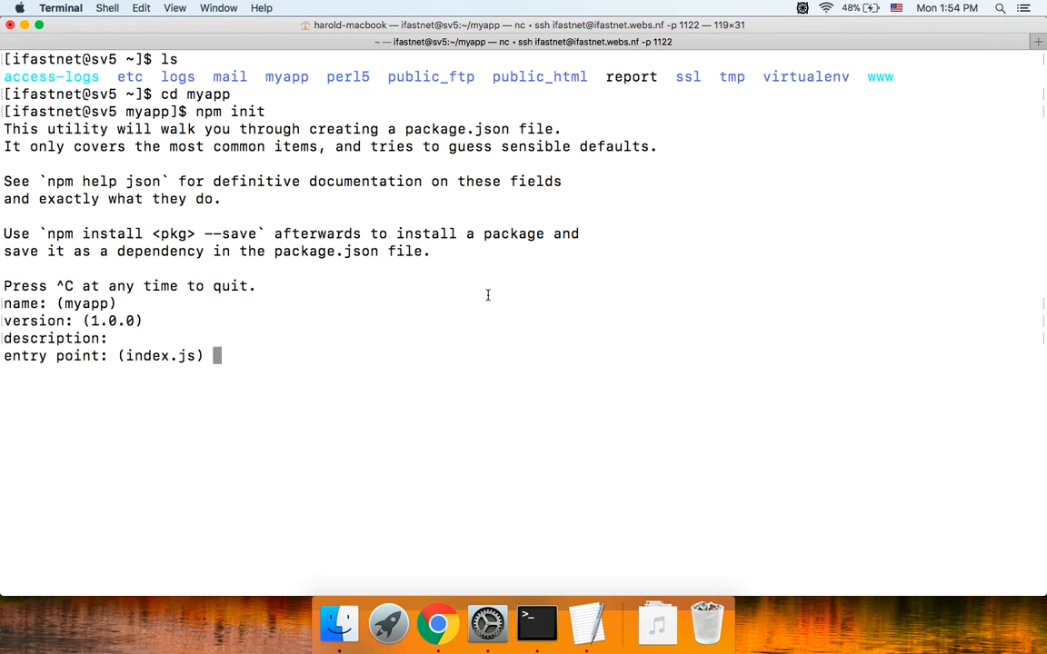
type("app.js")
key("Return")
key("Return")
key("Return")
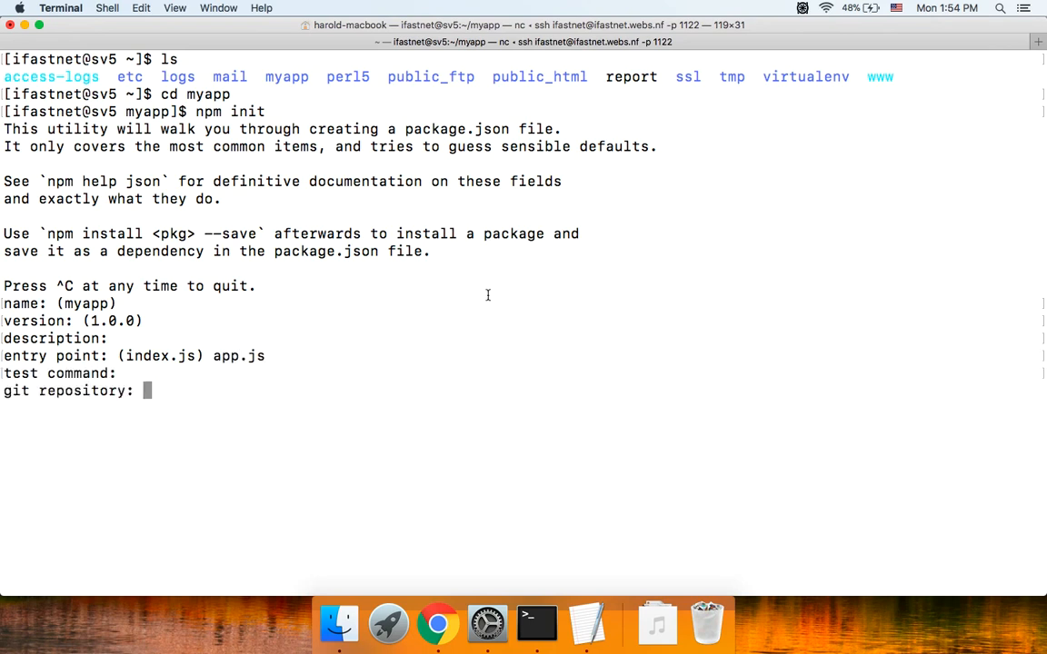
key("Return")
key("Return")
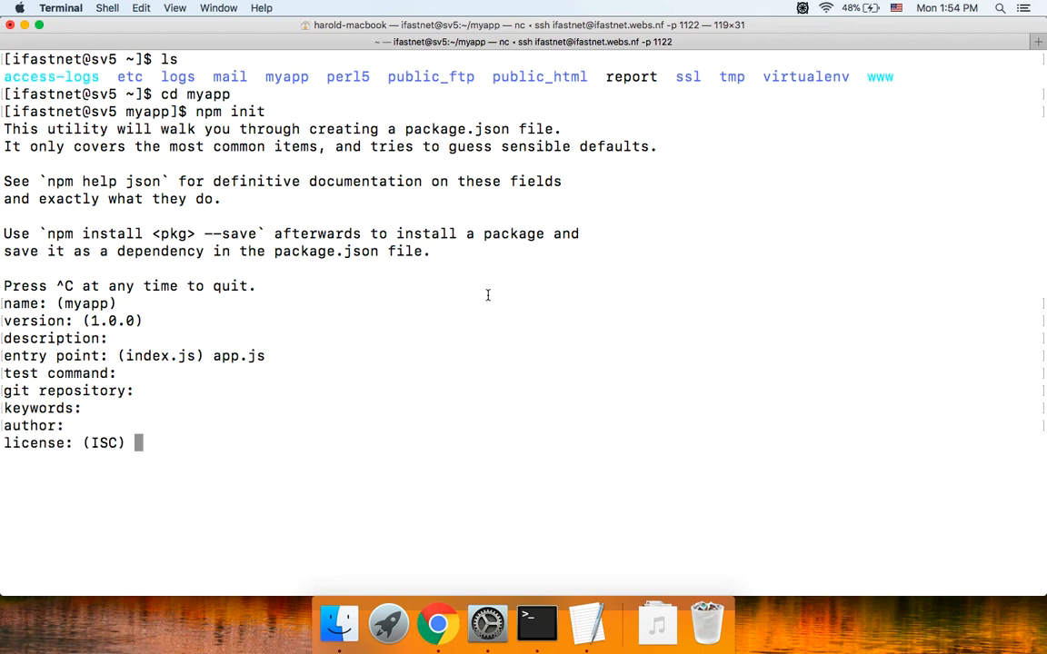
key("Return")
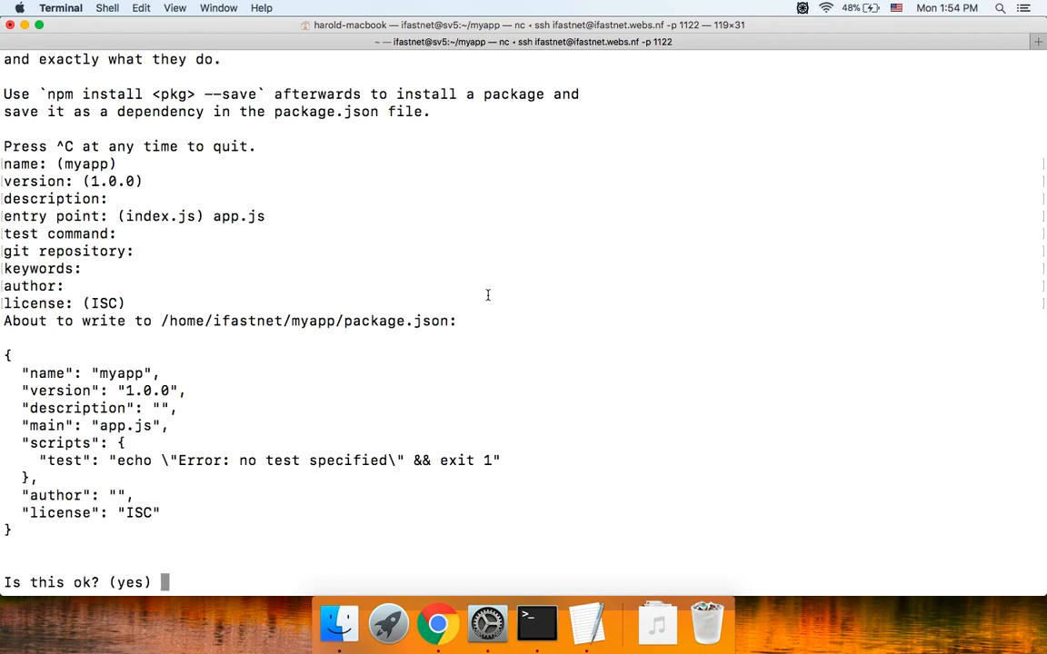
key("Return")
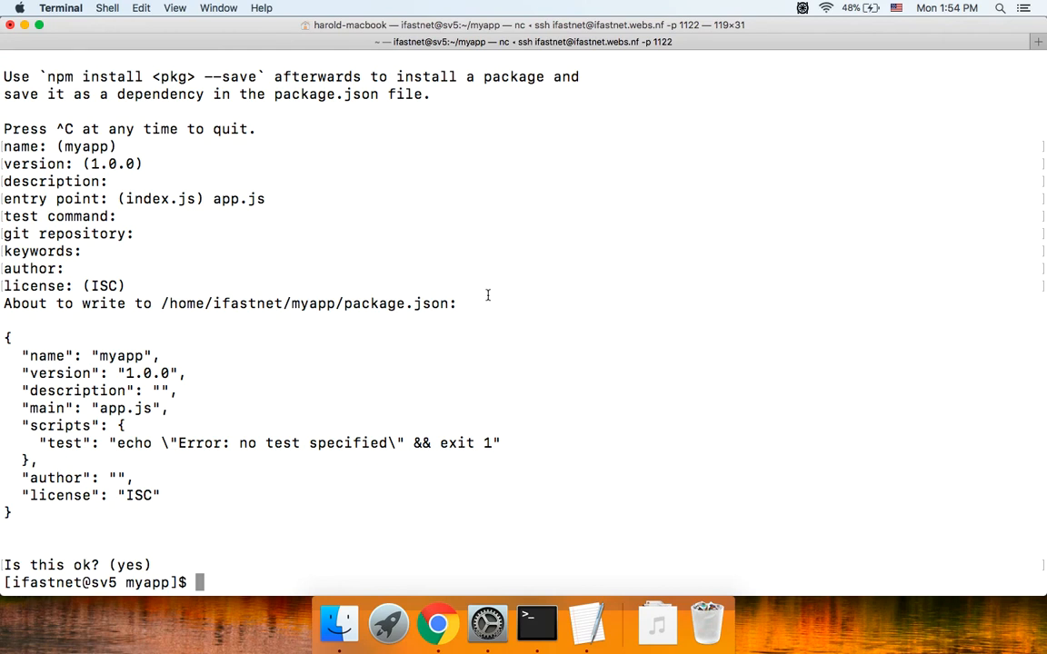
Install express with npm using the --save option, and list the contents of the myapp folder
type("npm instal")
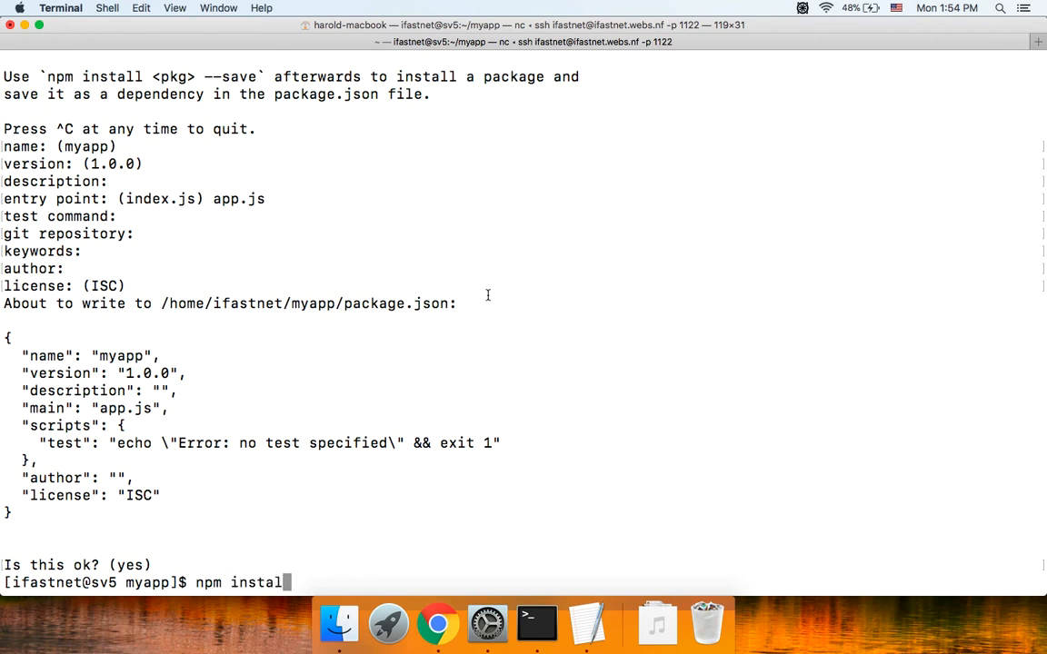
type("l express --save")
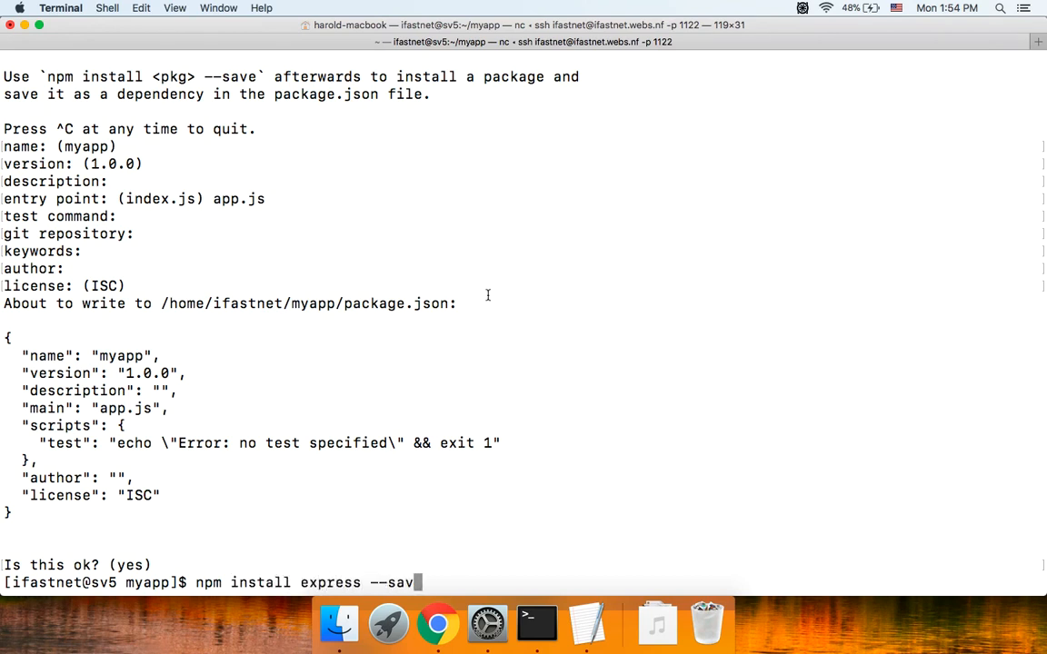
key("Return")
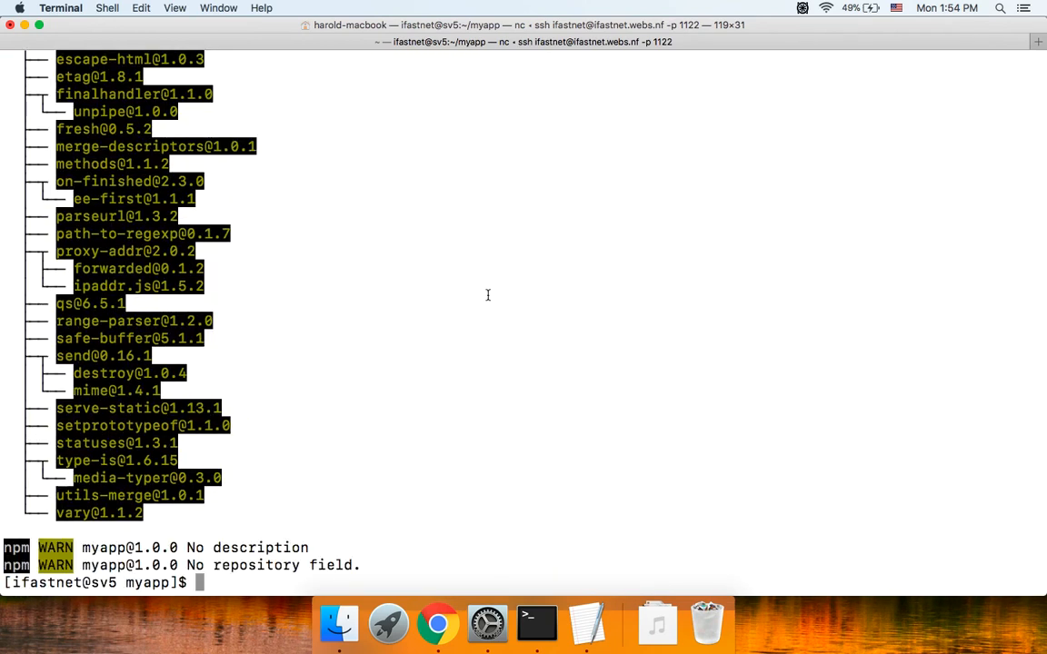
type("ls")
key("Return")
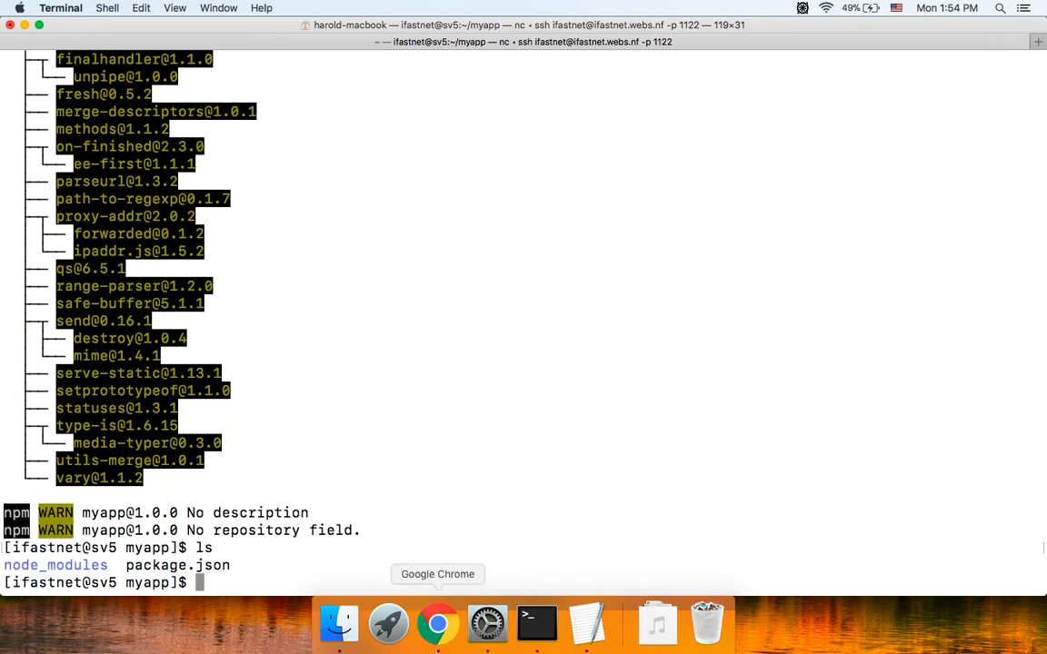
Switch to Chrome, reload the myapp directory and create a new file named app.js in it
left_click(437, 623)
left_click(558, 153)
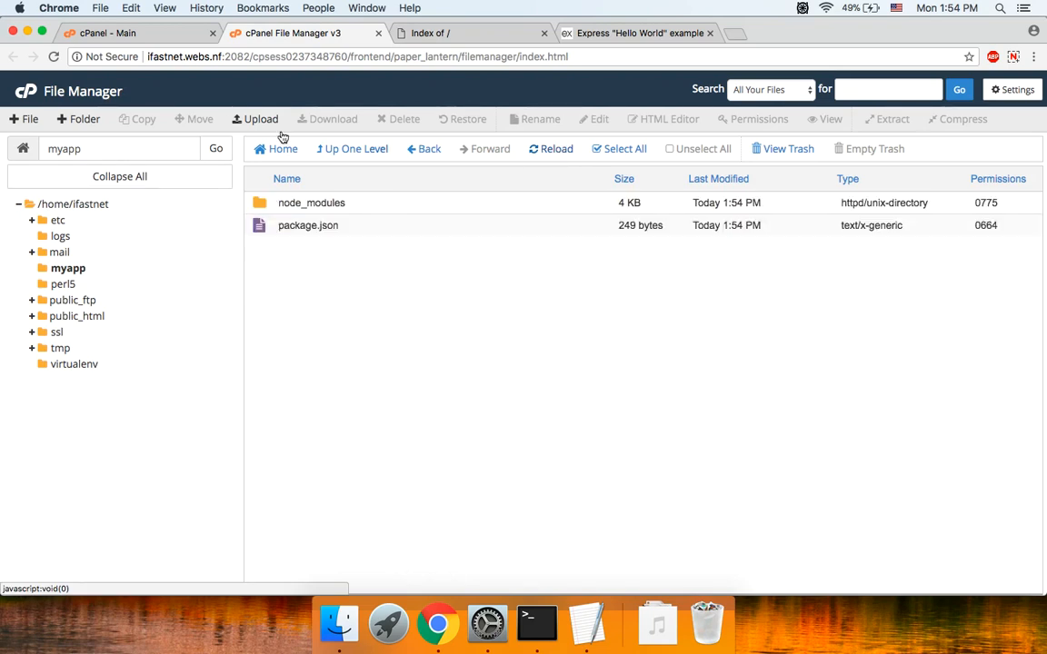
left_click(20, 119)
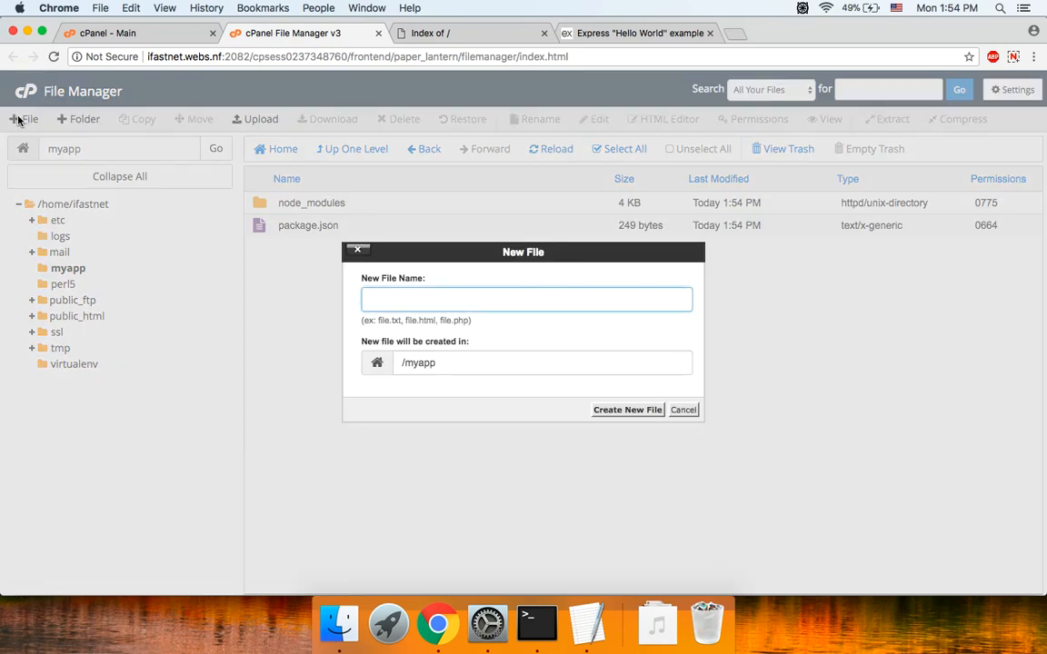
left_click(608, 409)
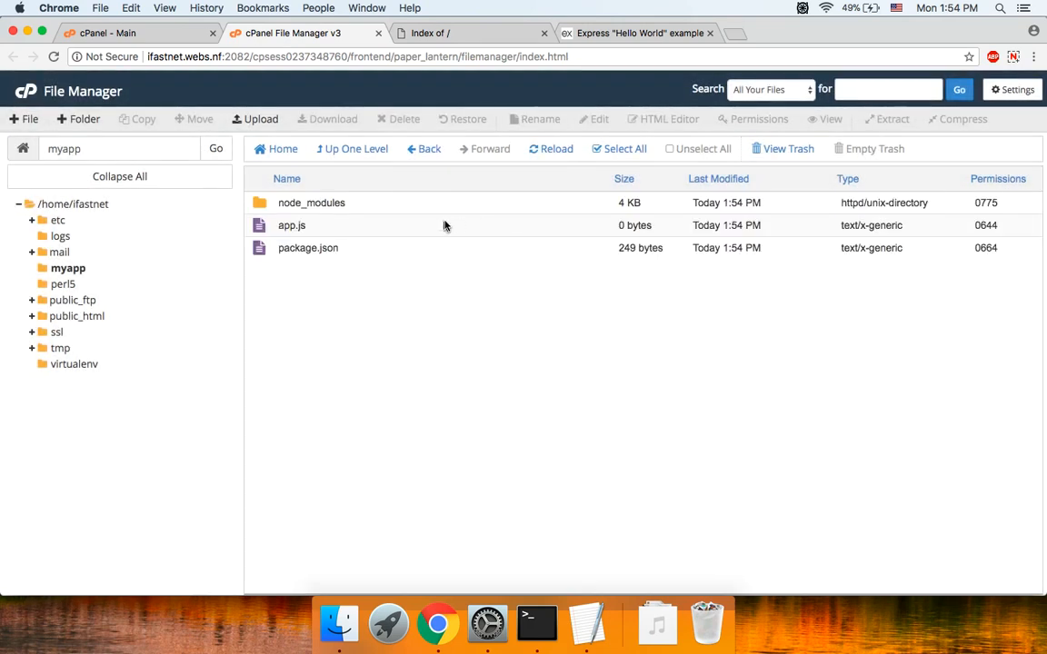
Open app.js for editing and copy the complete Hello world example code from the Express website
left_click(288, 225)
left_click(599, 121)
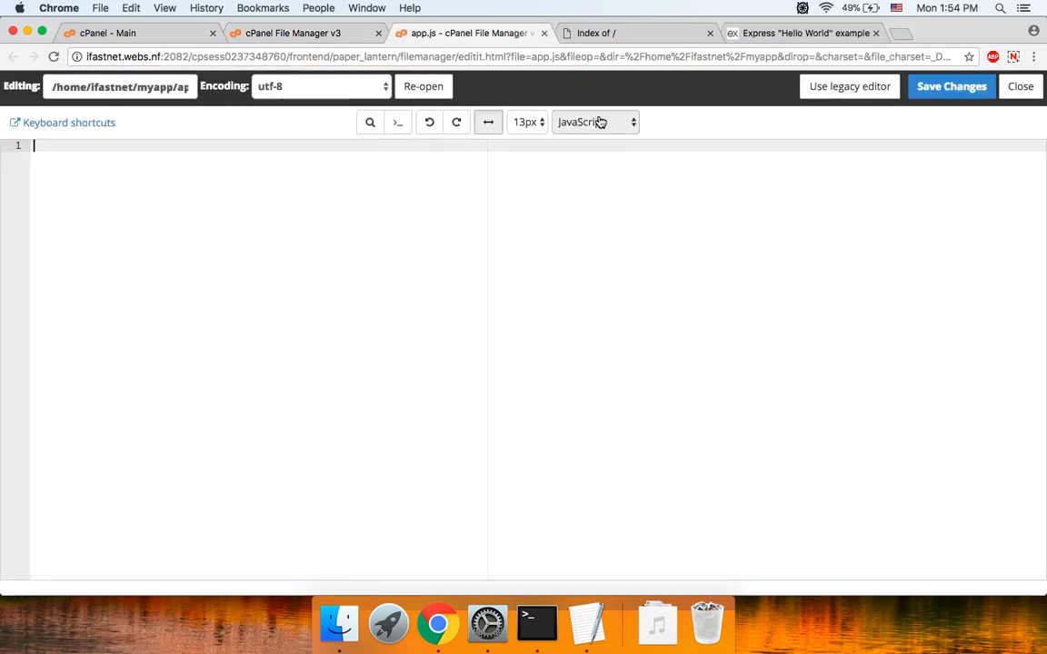
left_click(805, 35)
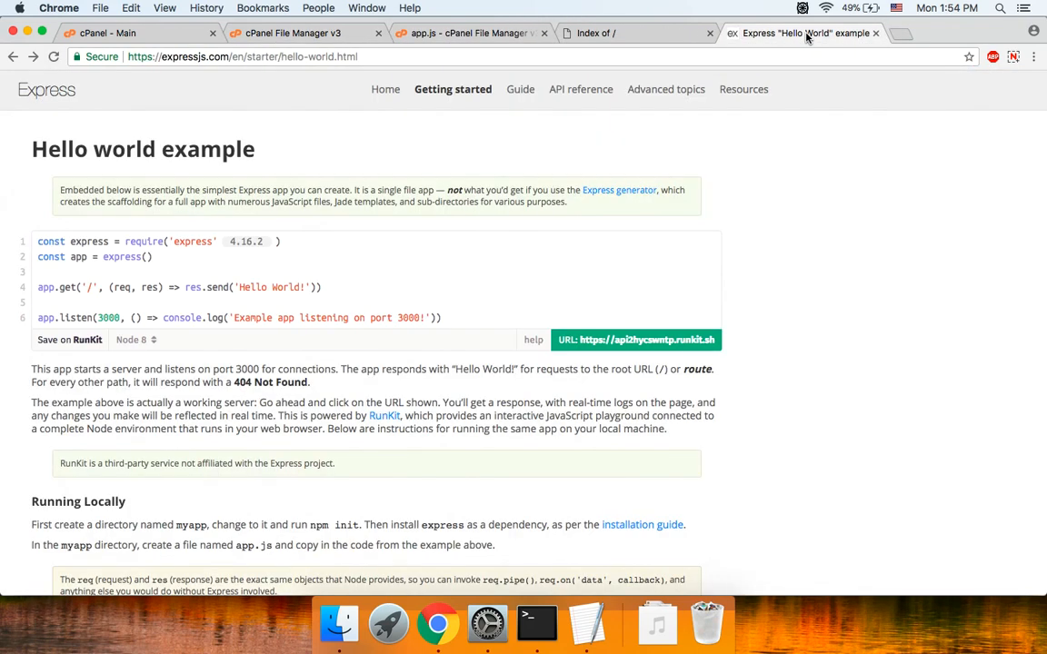
left_click_drag(65, 241, 119, 316)
key("super+c")
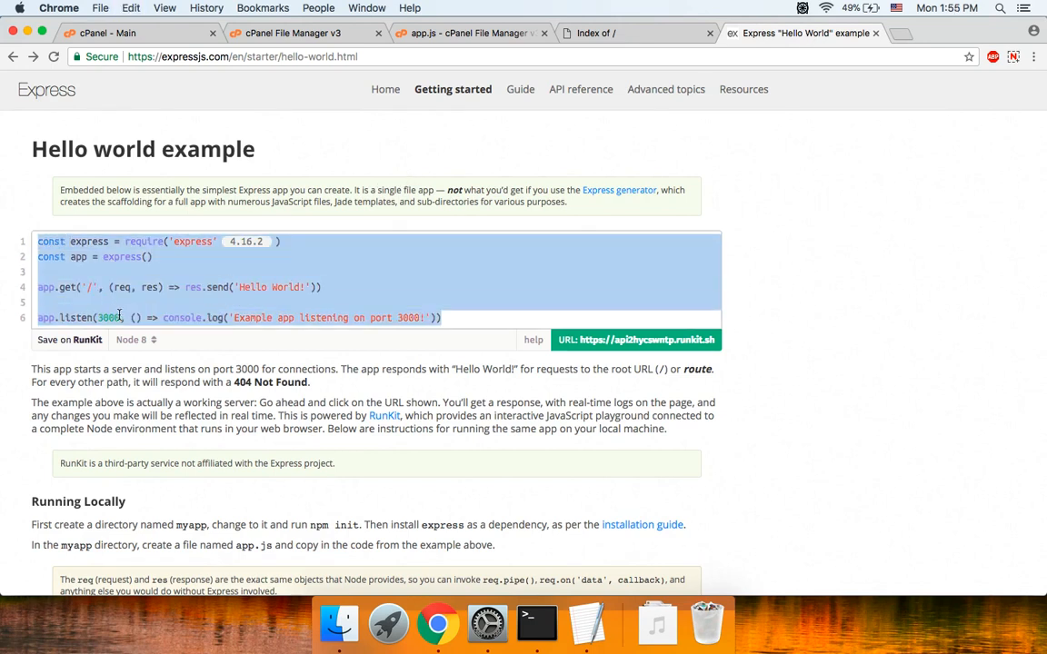
Paste the Express example code into app.js, then save and close the file
left_click(429, 38)
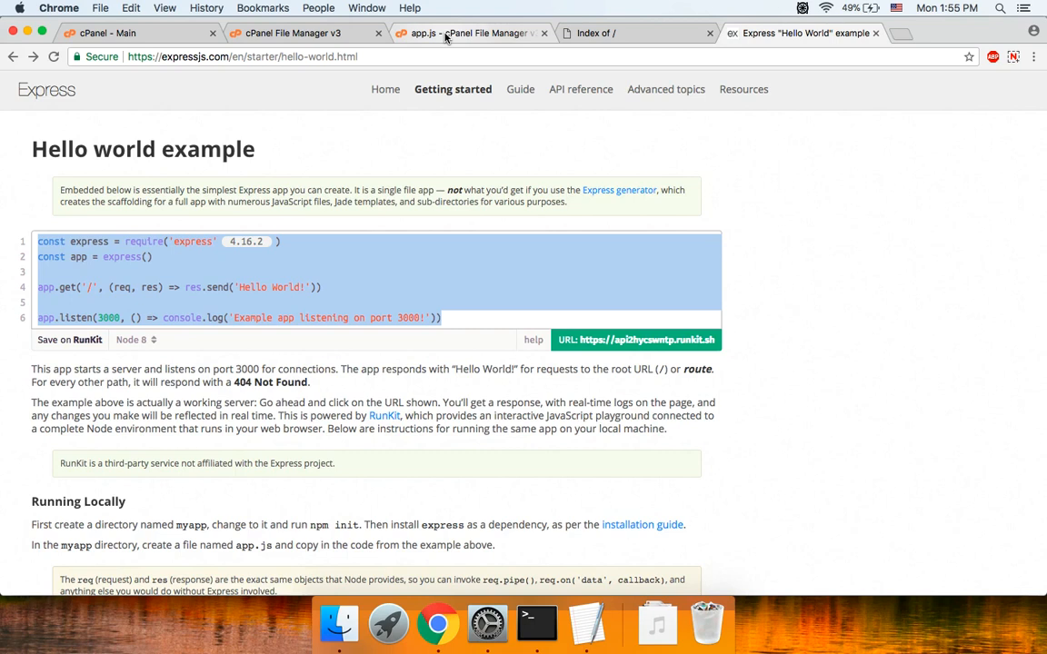
key("super+v")
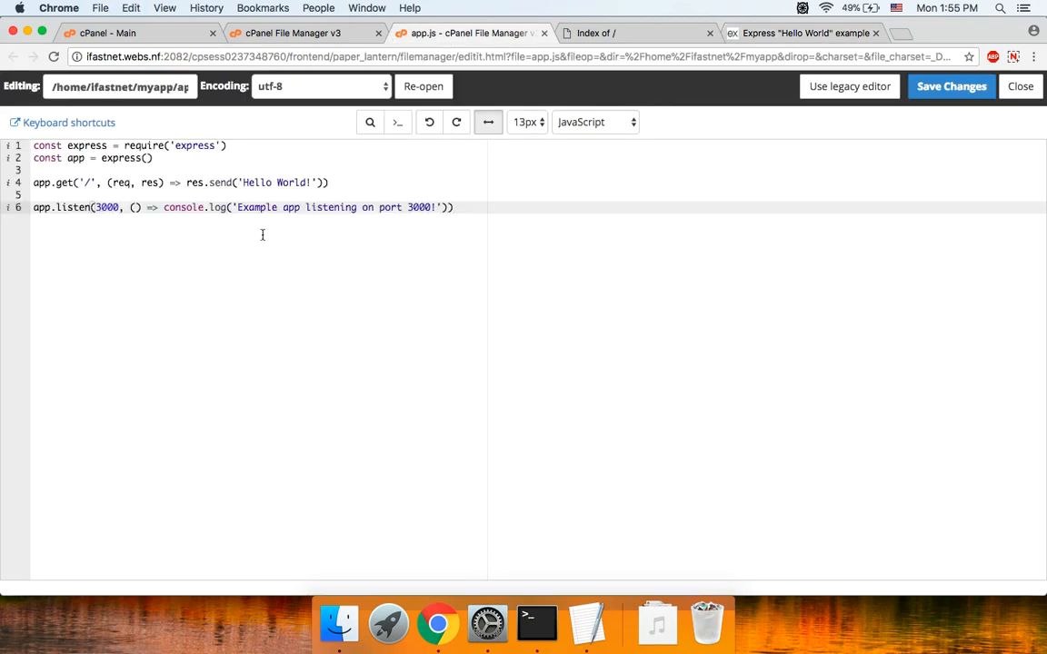
left_click(961, 94)
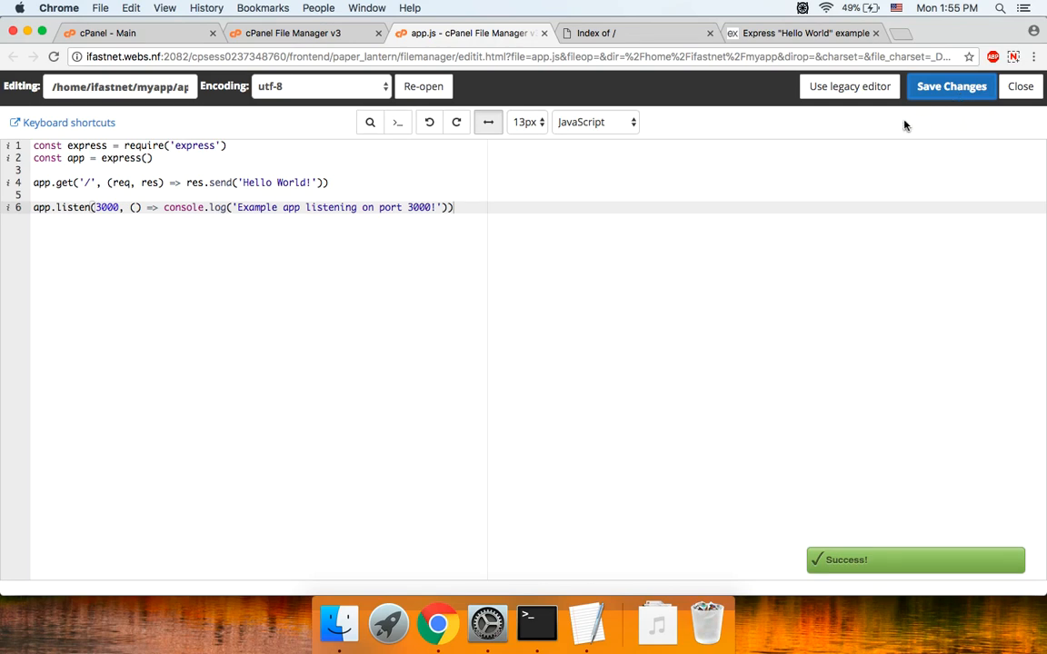
left_click(1018, 86)
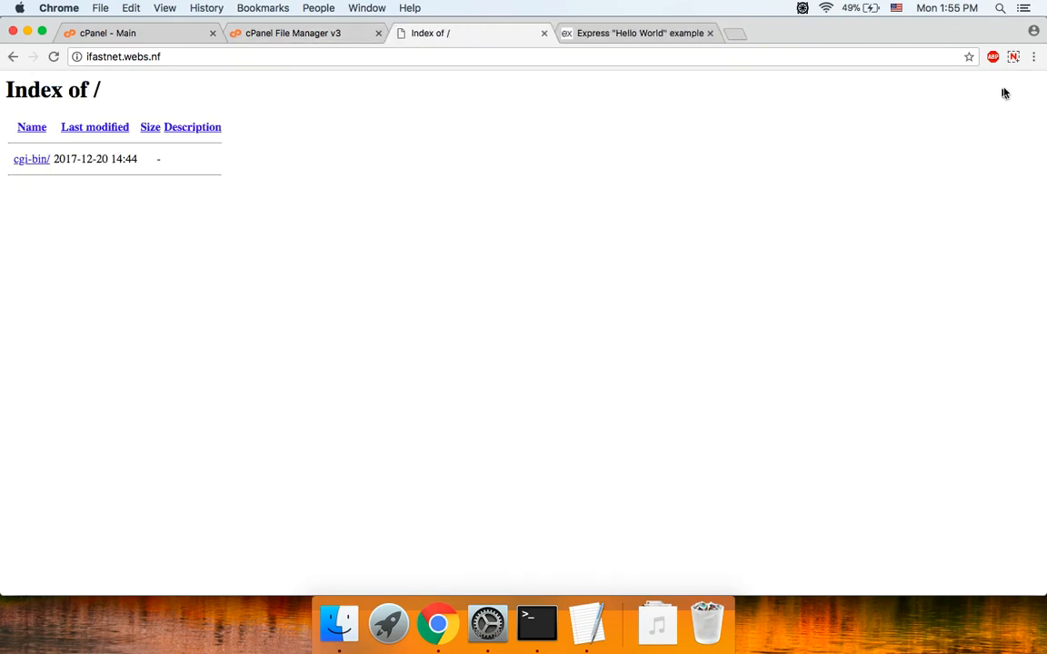
Open the public_html directory in the file manager and enable showing hidden files (dotfiles) in the preferences
left_click(314, 35)
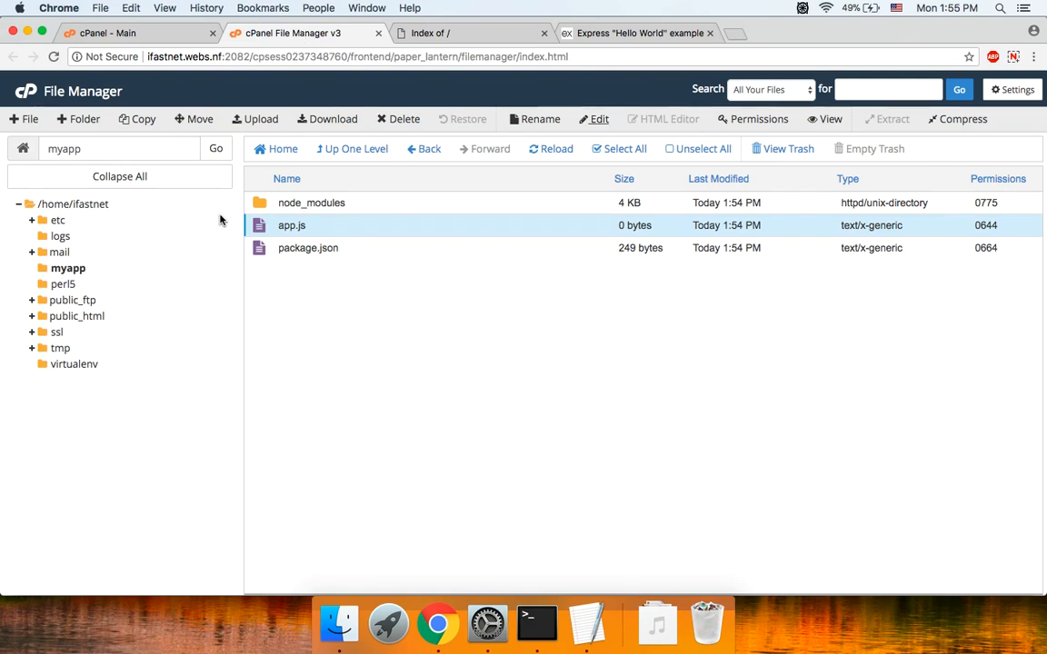
left_click(78, 317)
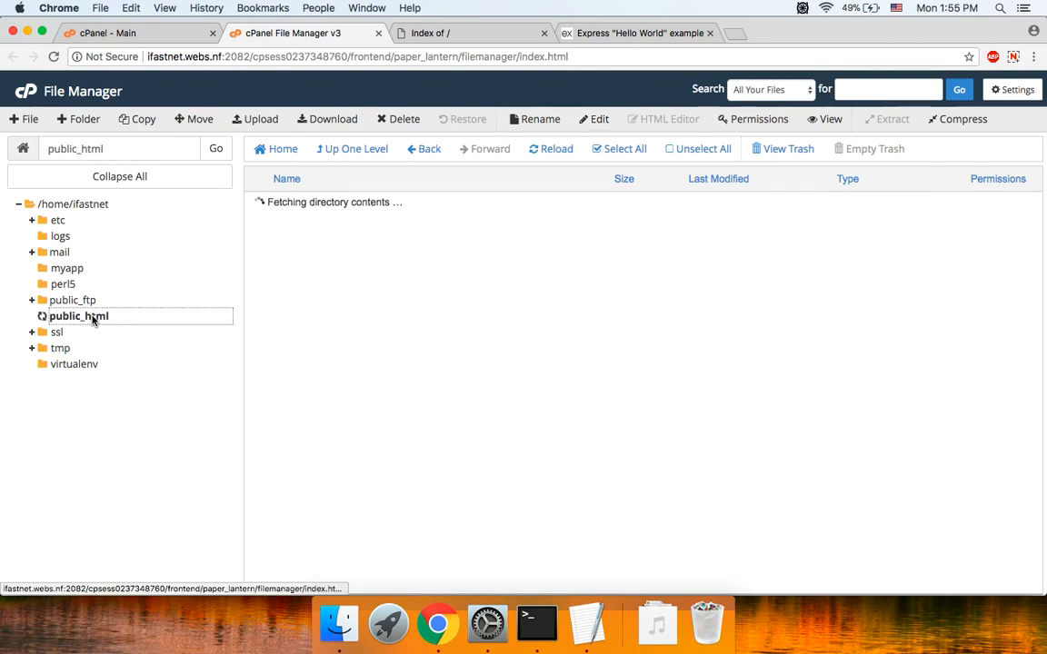
left_click(1004, 90)
left_click(455, 389)
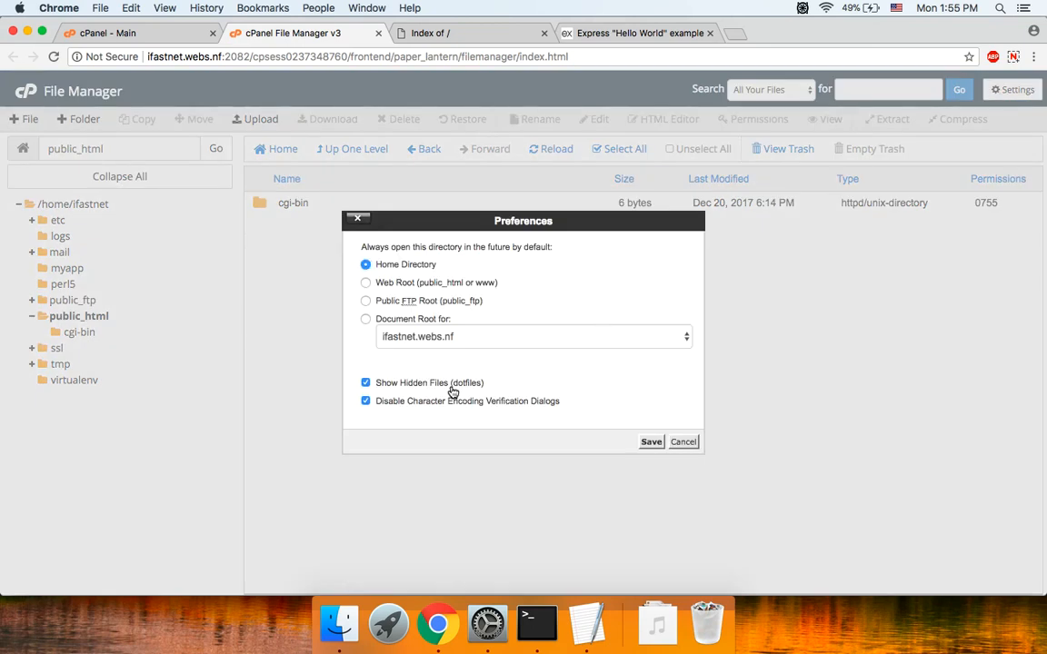
left_click(651, 440)
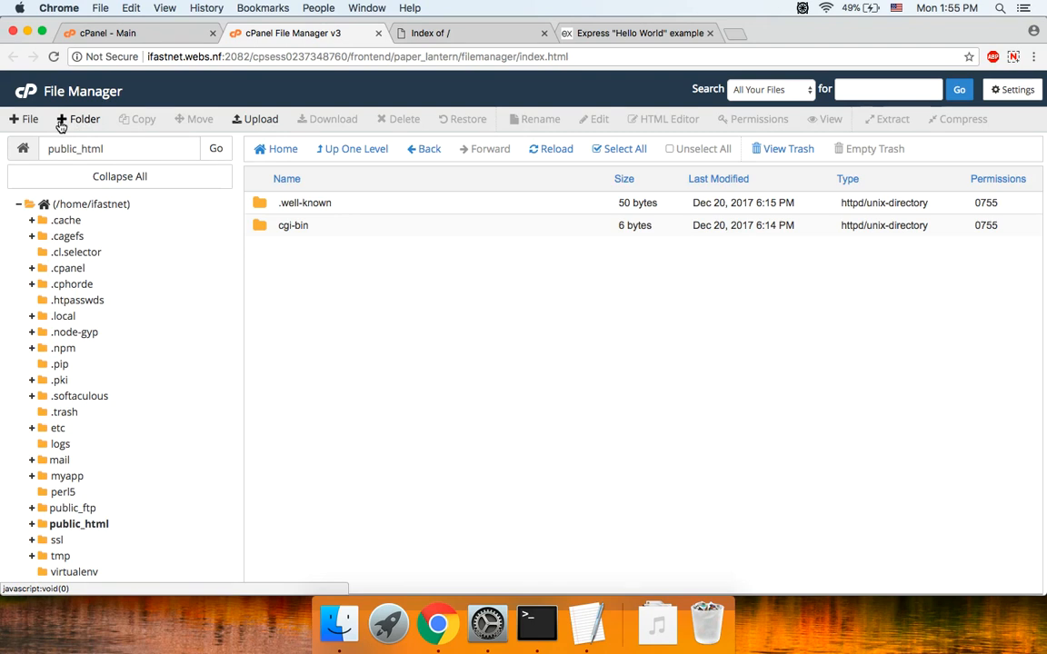
Create a new file named .htaccess in public_html
left_click(30, 119)
type(".htaccess")
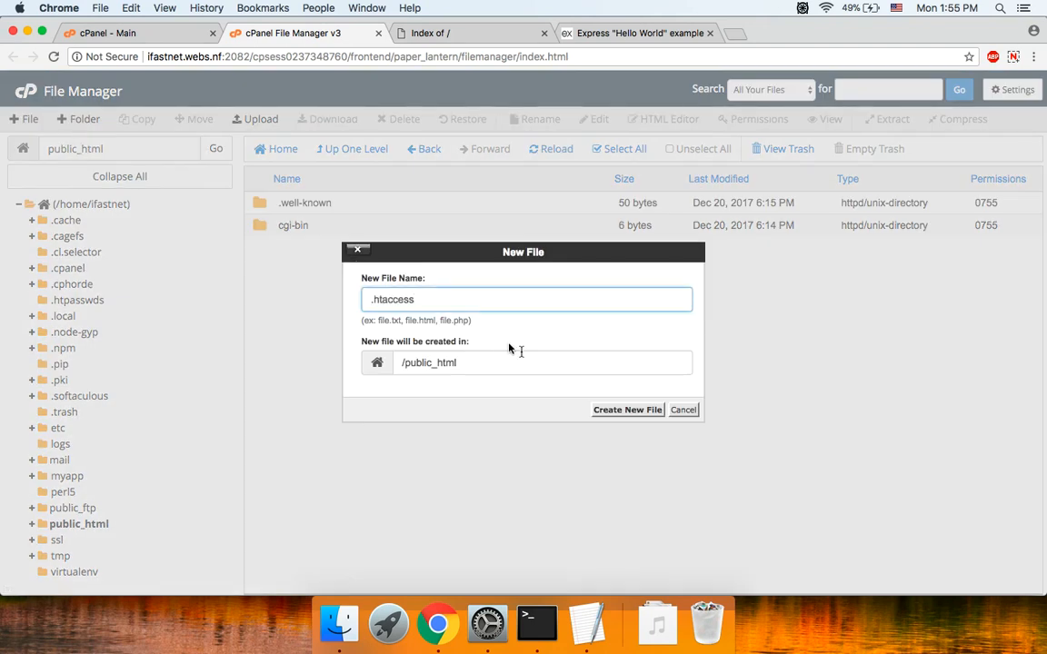
left_click(636, 411)
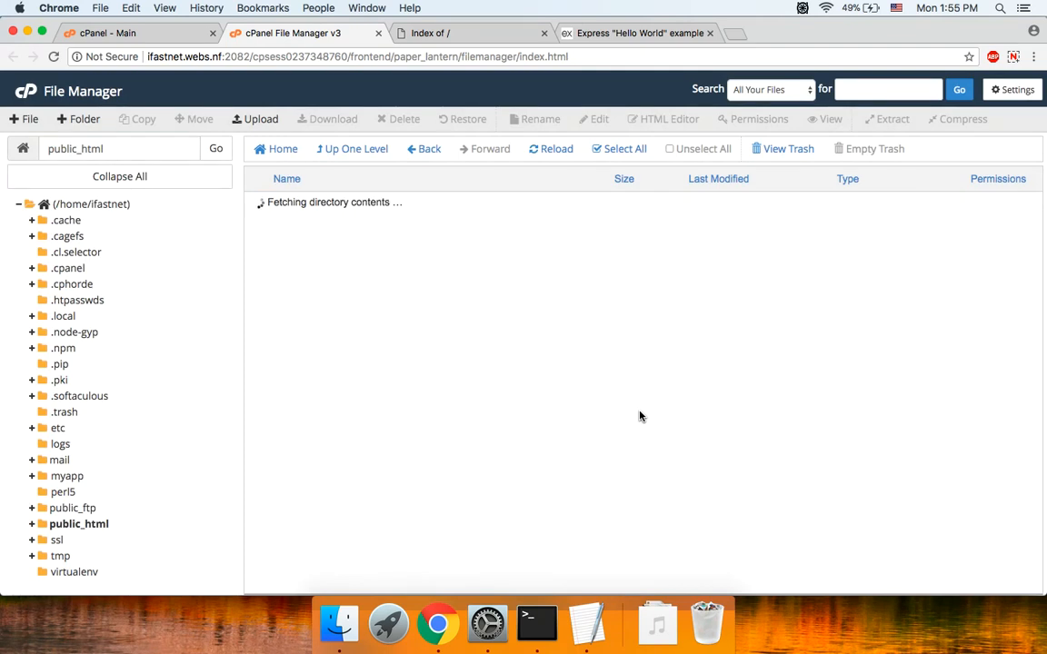
Open .htaccess for editing and paste in the Passenger directives from the TextEdit note: base URI /, app root /home/ifastnet/myapp, type node, startup file app.js
left_click(400, 248)
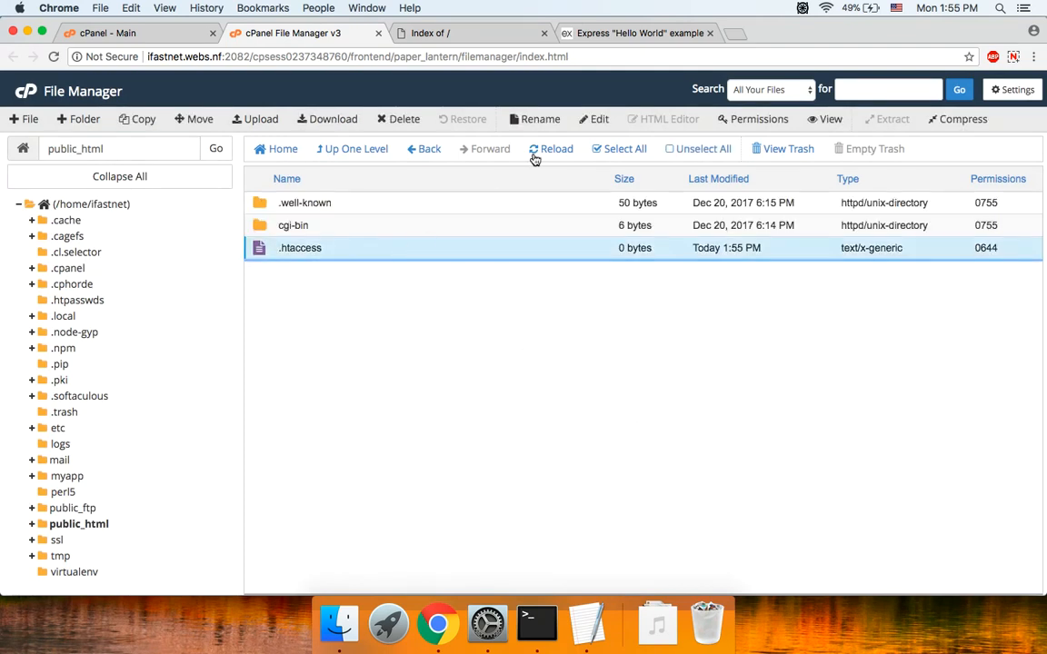
left_click(593, 121)
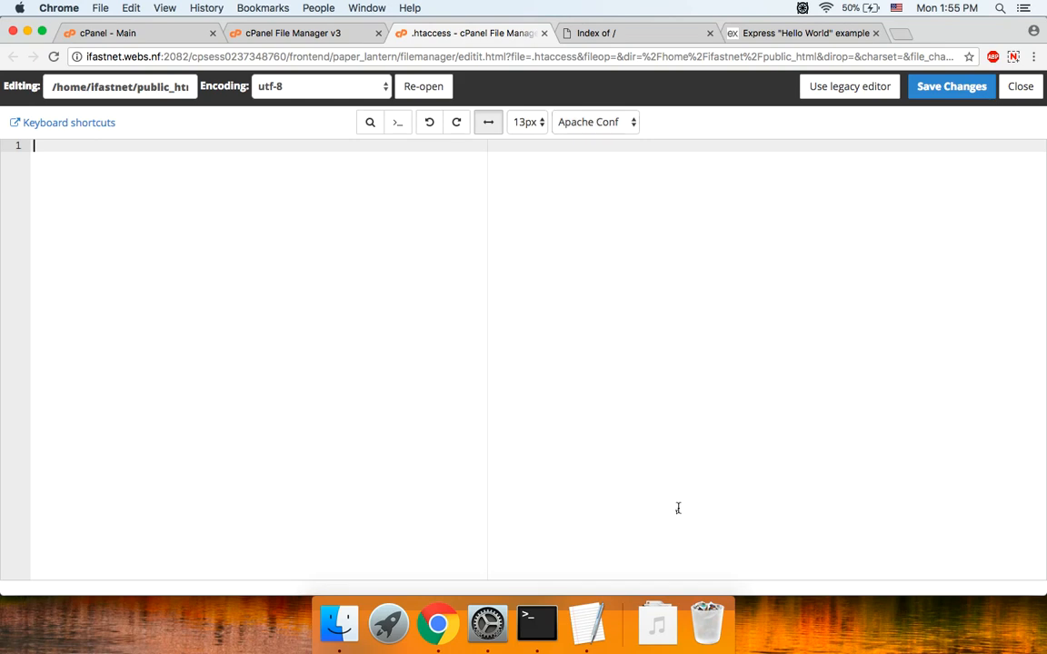
left_click(587, 623)
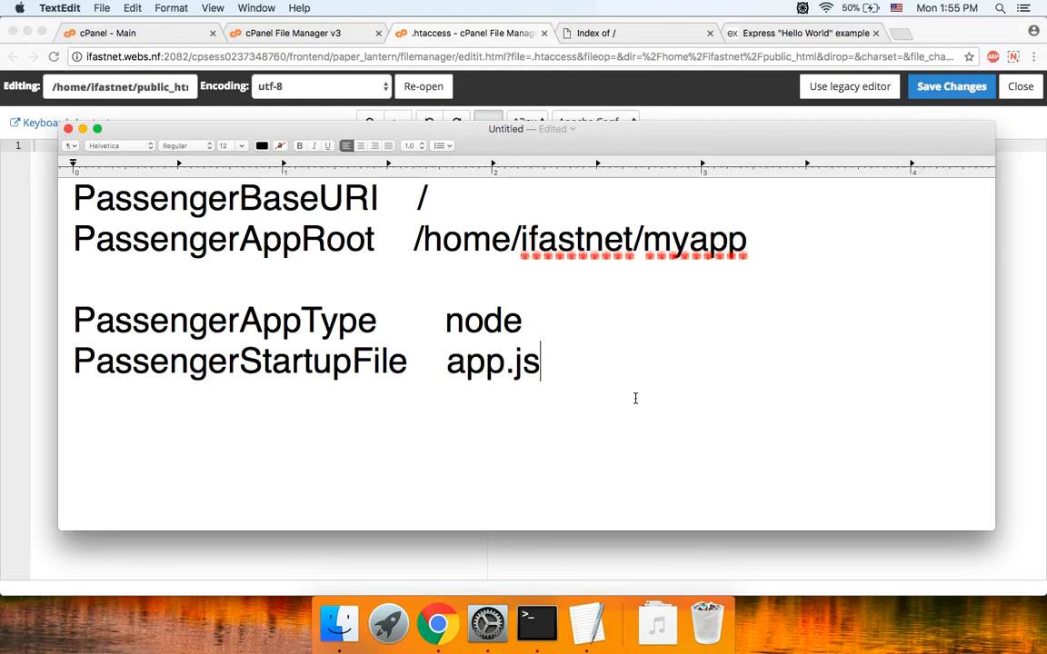
key("super+a")
key("super+c")
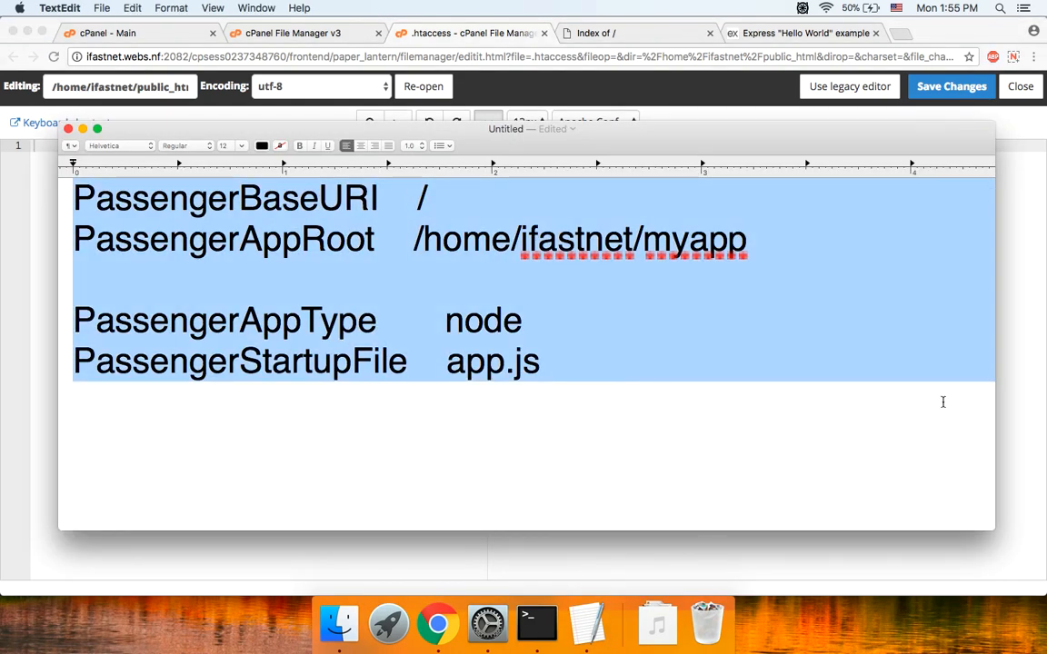
left_click(1020, 375)
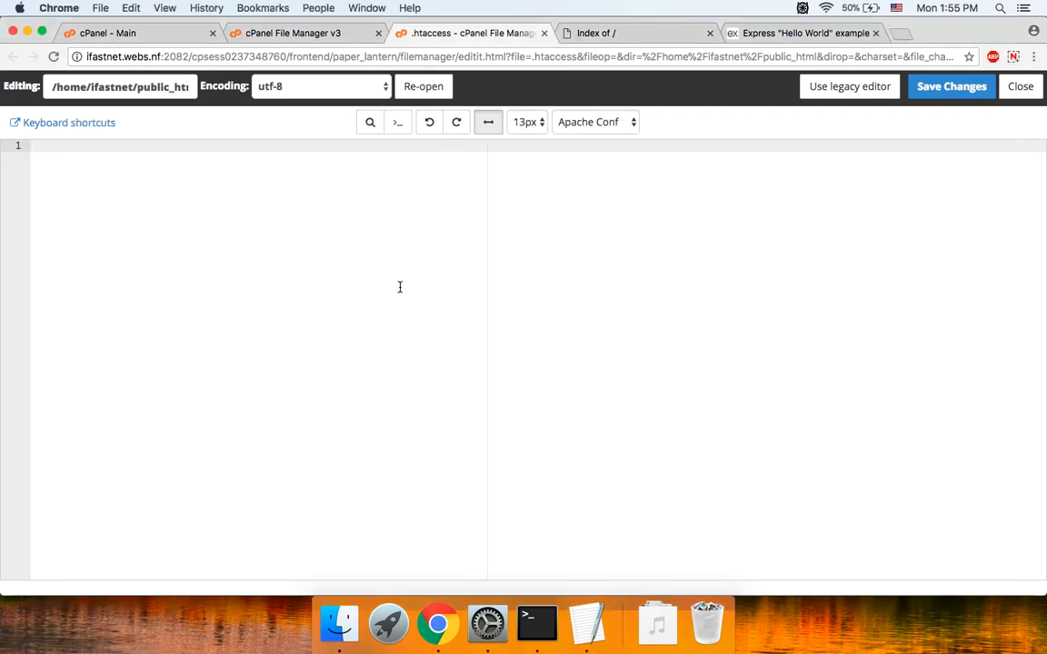
key("super+v")
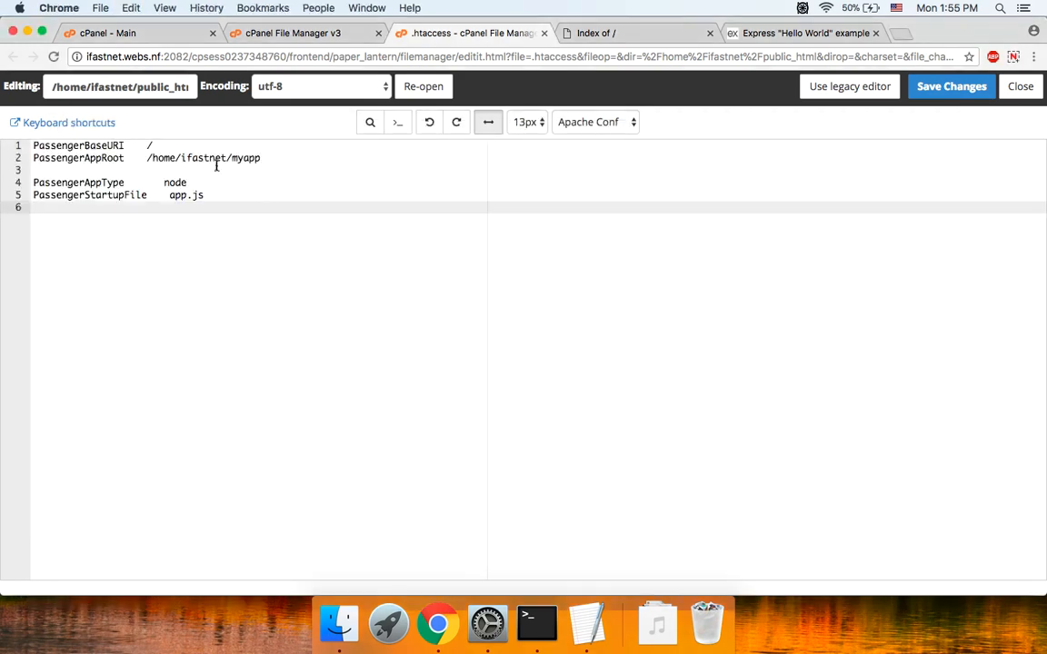
Review the startup file and app root lines in .htaccess, comparing the path's account name with the current user on the cPanel main page
triple_click(177, 194)
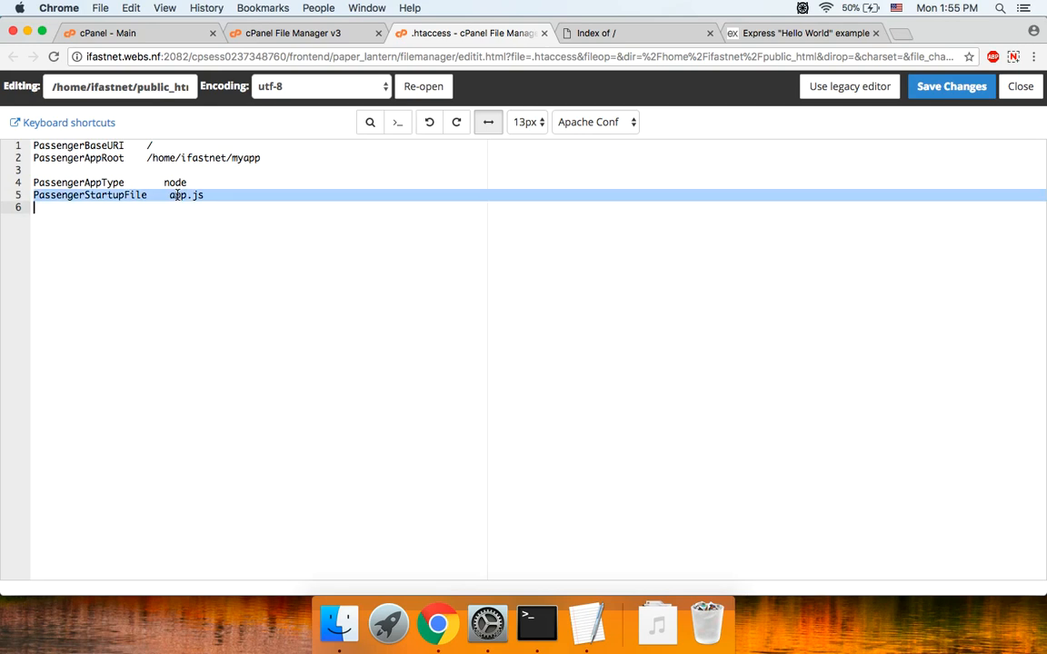
left_click(177, 195)
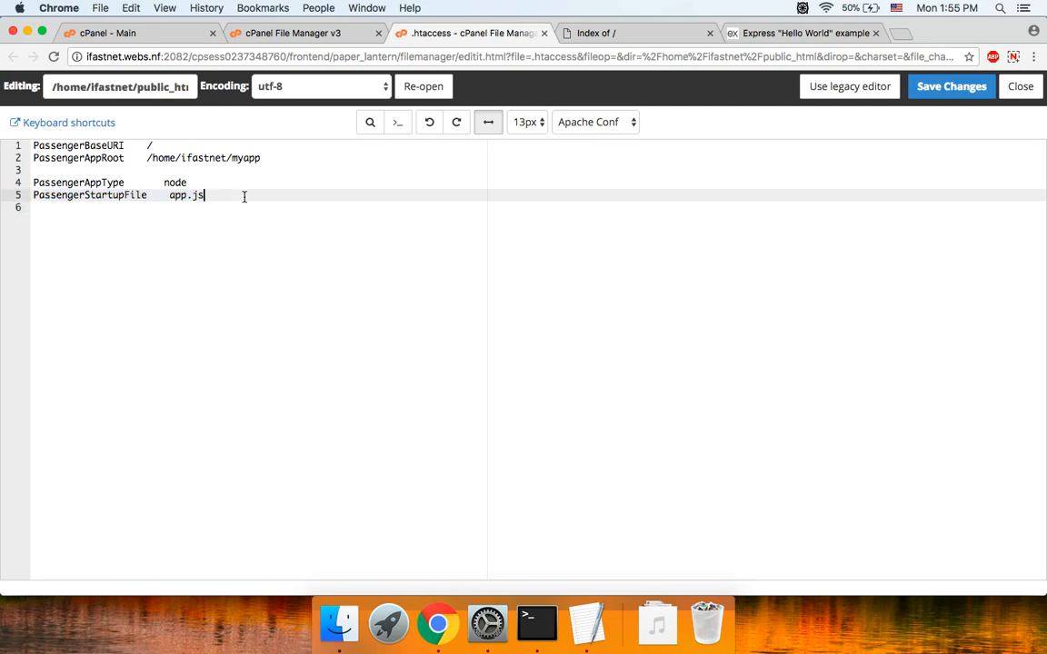
double_click(206, 157)
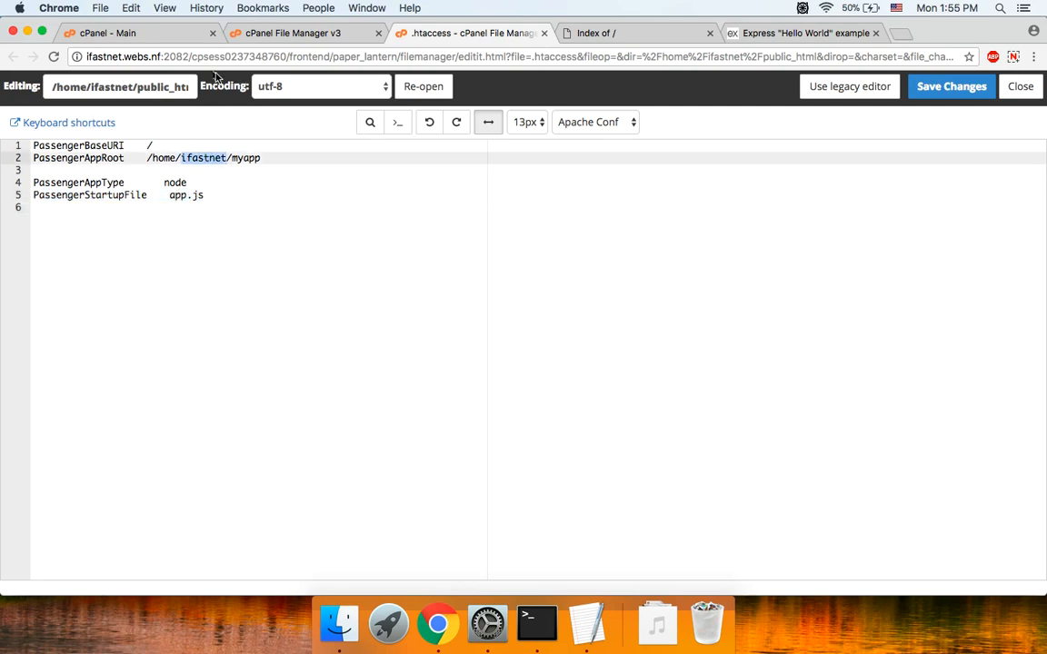
left_click(162, 38)
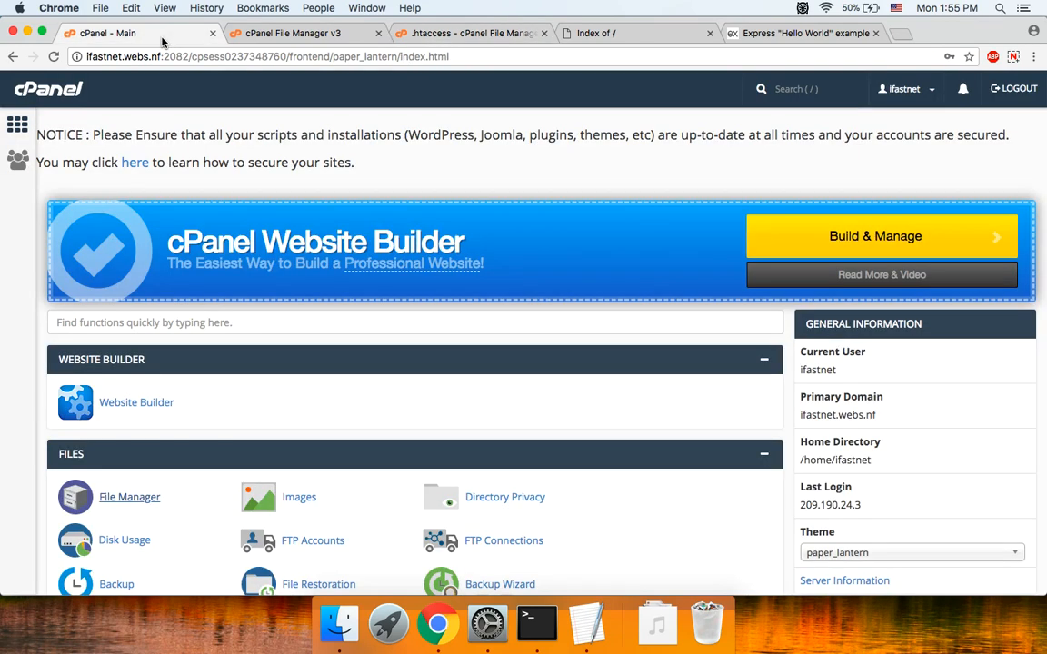
triple_click(825, 355)
left_click_drag(826, 357, 837, 373)
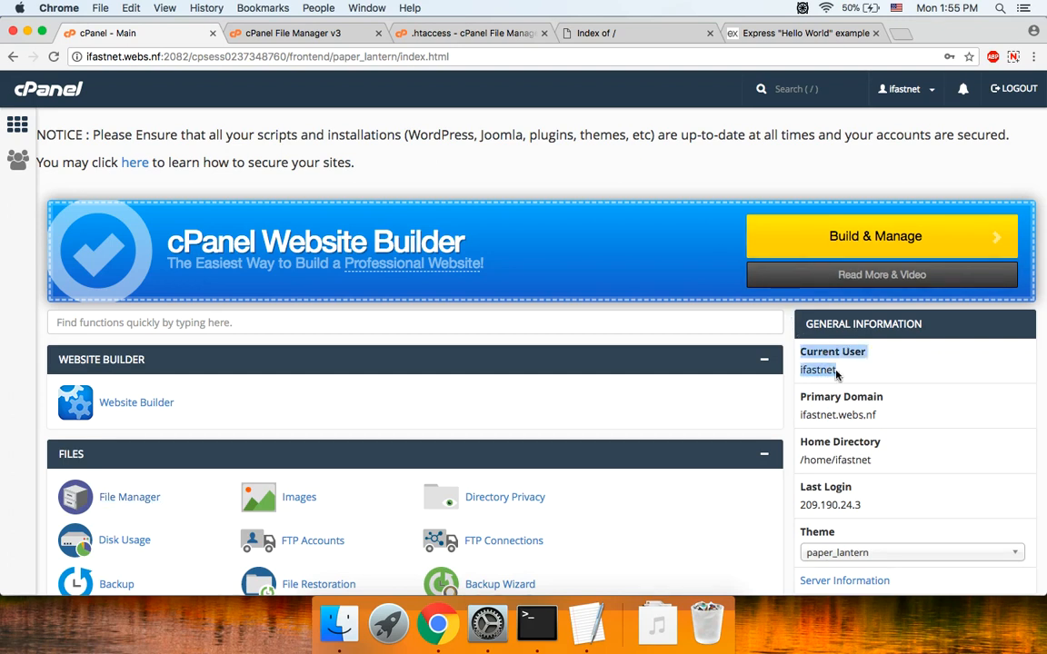
left_click(836, 373)
left_click(470, 33)
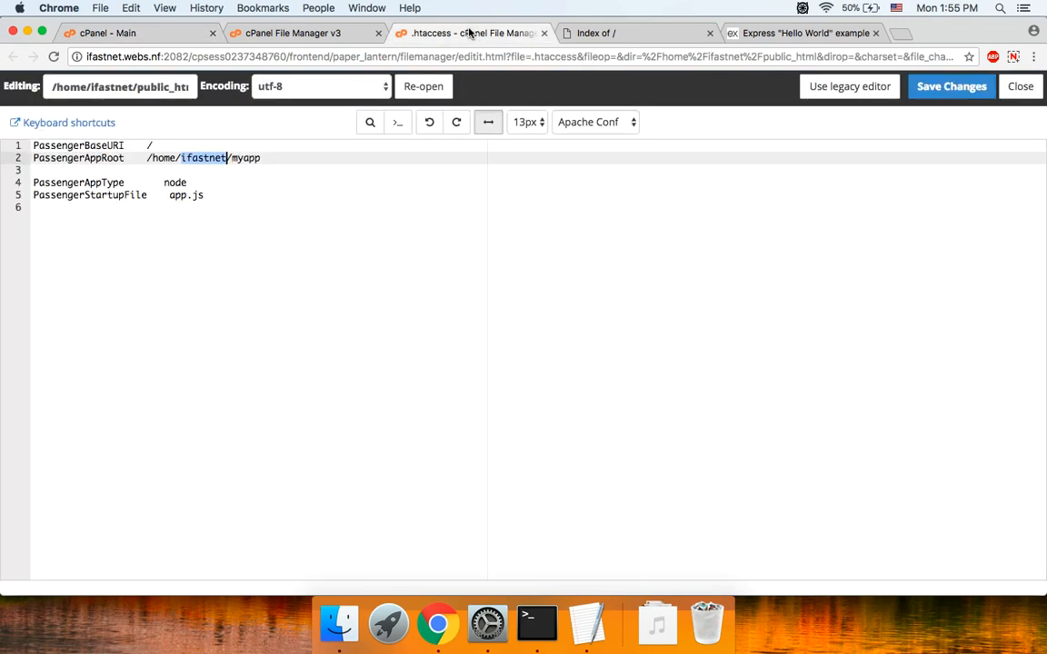
Compare the myapp part of the PassengerAppRoot path with the myapp folder in the home directory, and return to the .htaccess editor
double_click(330, 162)
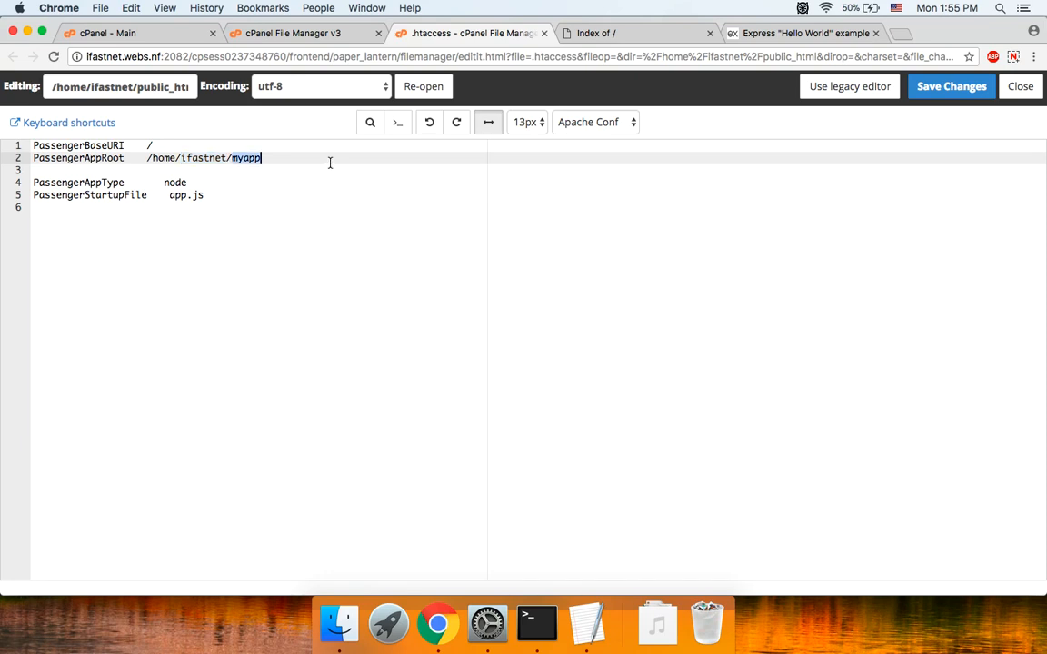
left_click(296, 36)
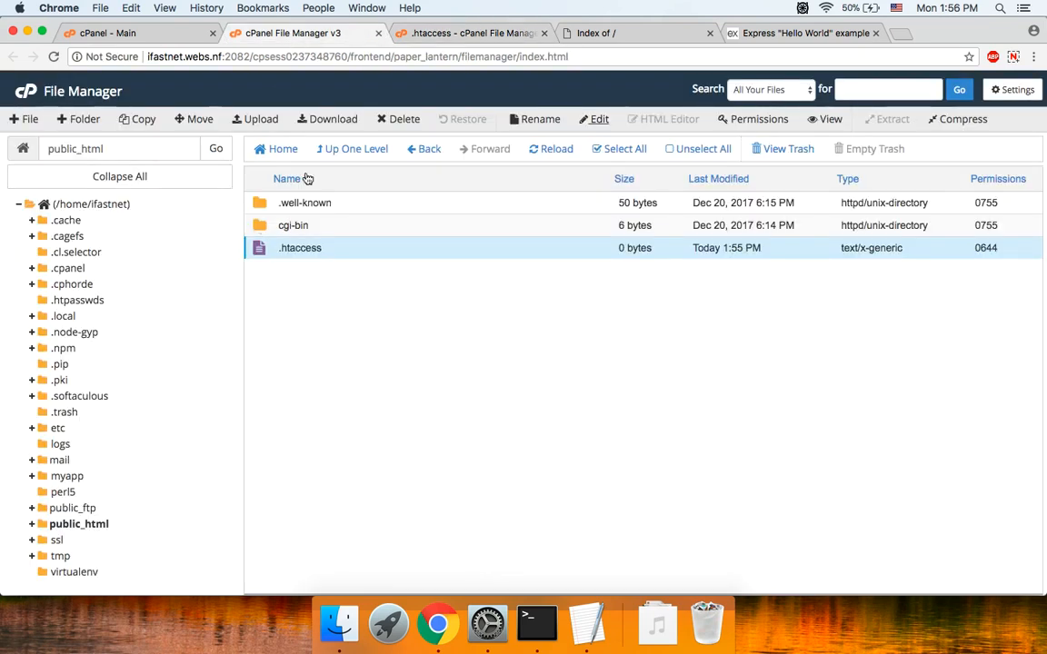
left_click(329, 149)
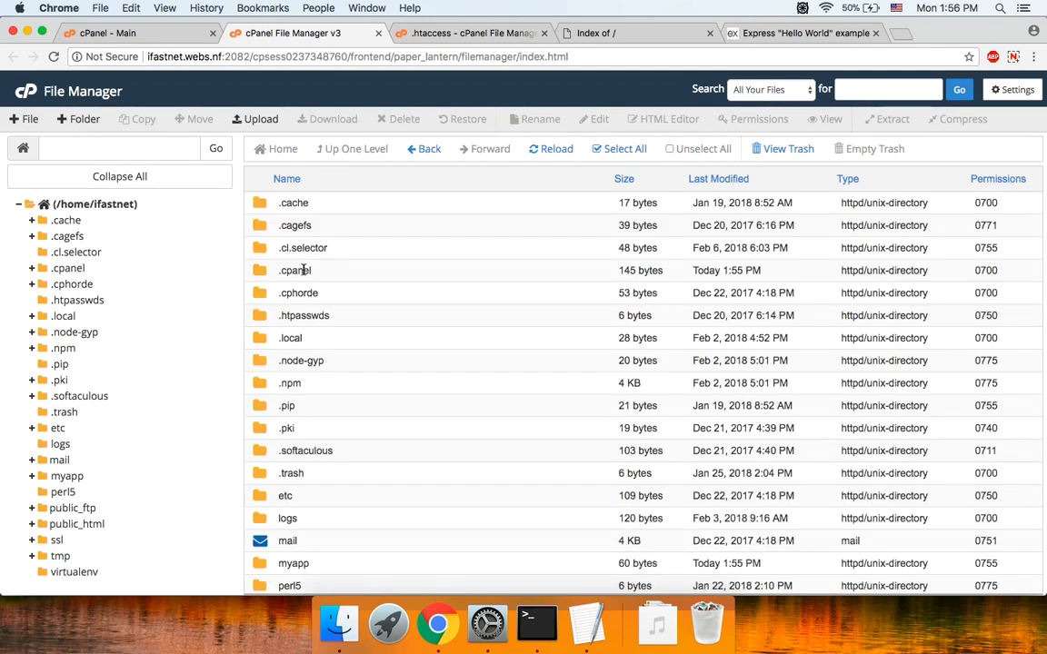
scroll(313, 388, "down", 2)
double_click(322, 514)
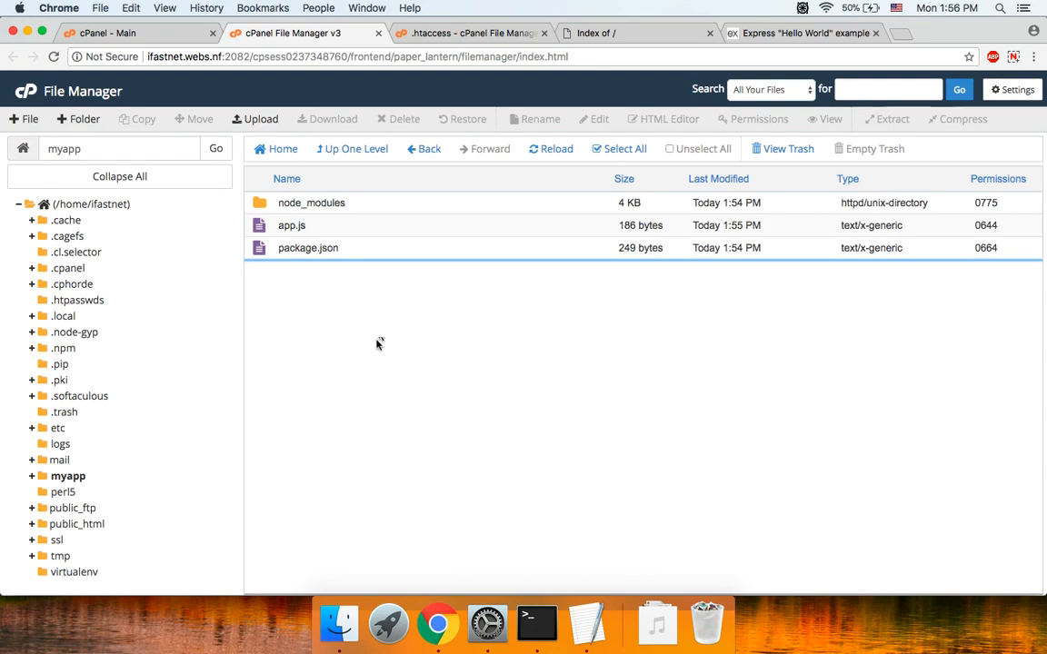
left_click(491, 34)
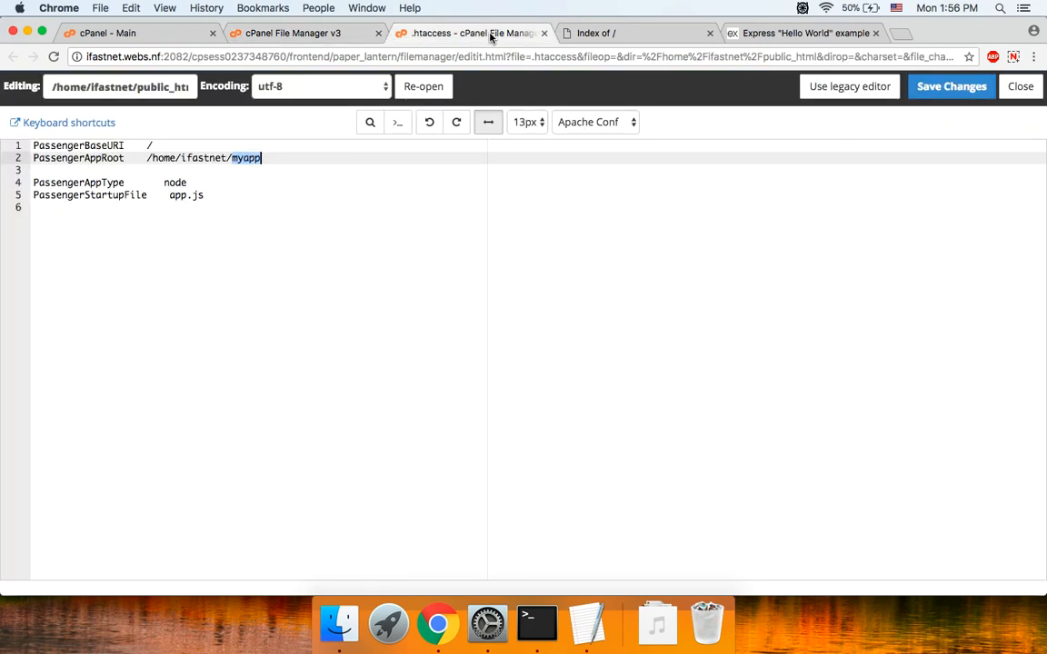
Save the .htaccess changes, check the output of the ifastnet.webs.nf page, and close the .htaccess file
left_click(946, 98)
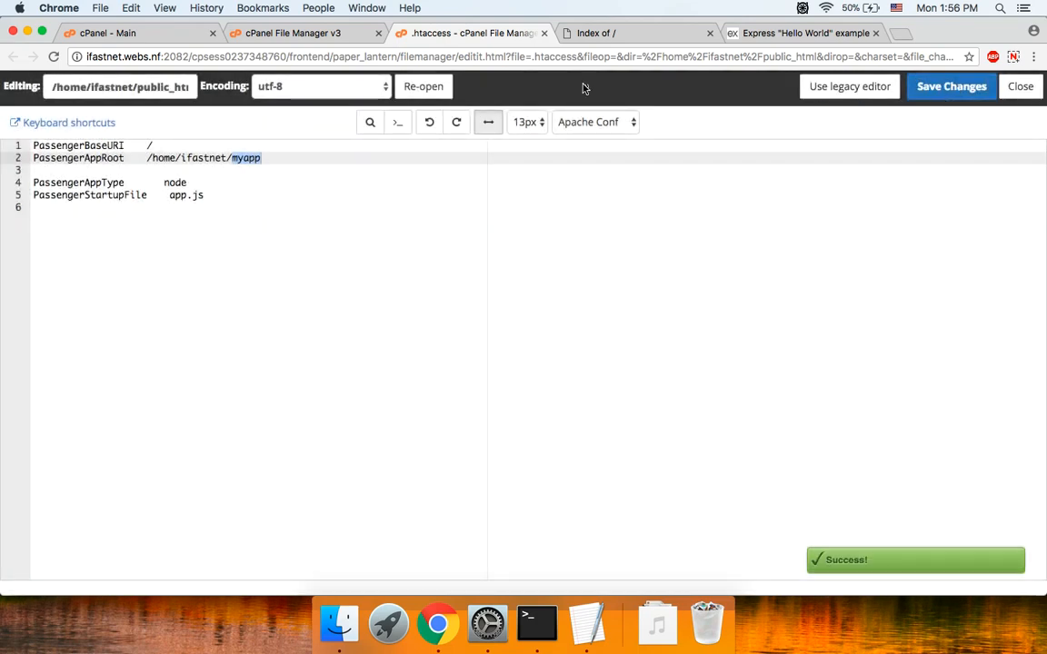
left_click(612, 37)
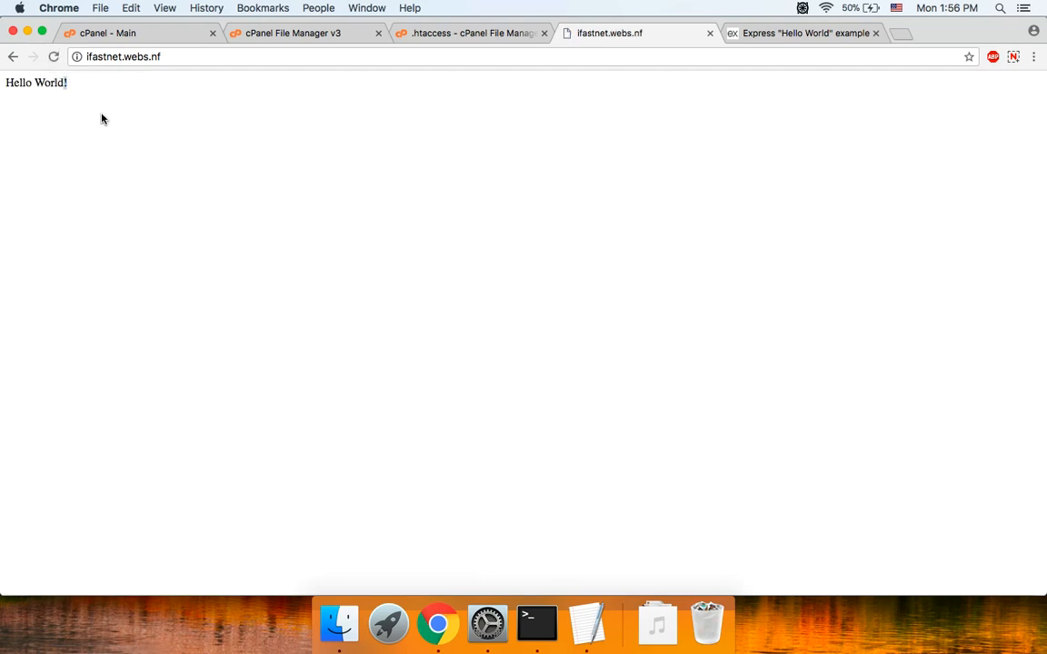
key("super+a")
left_click(102, 119)
left_click(452, 34)
left_click(544, 33)
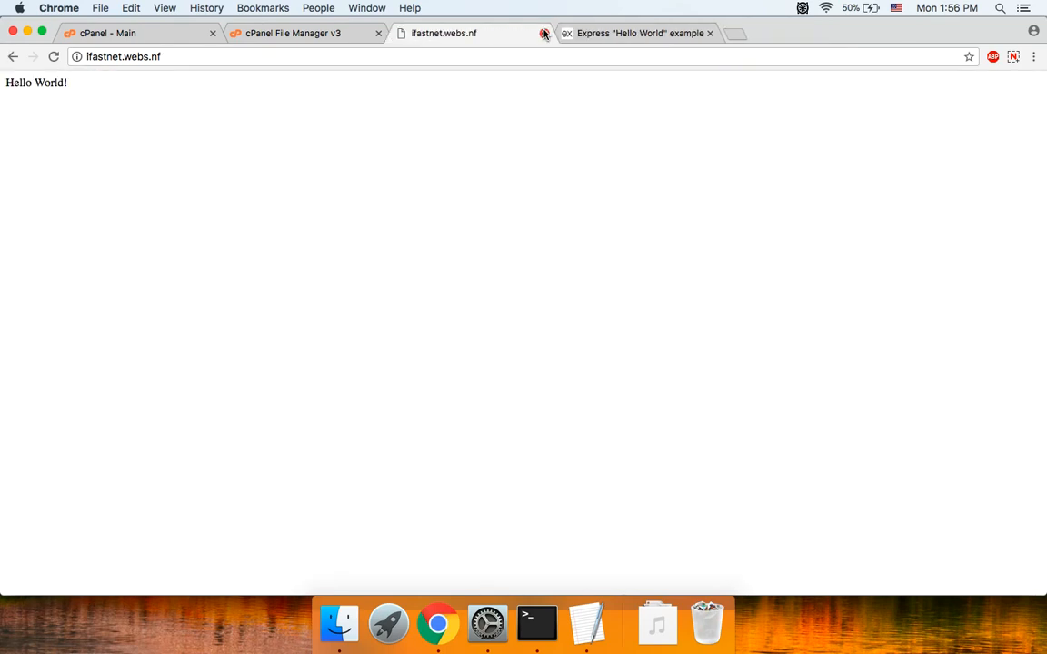
Open app.js in the myapp folder, extend the response text to "Hello World! Test string ...", and save the file
left_click(361, 36)
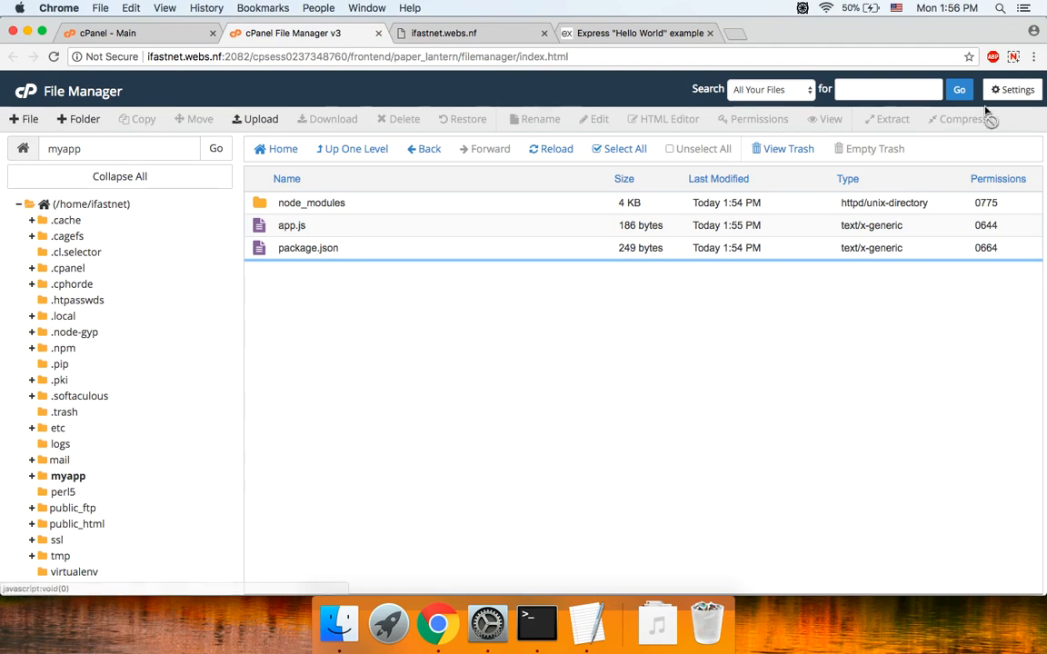
left_click(312, 227)
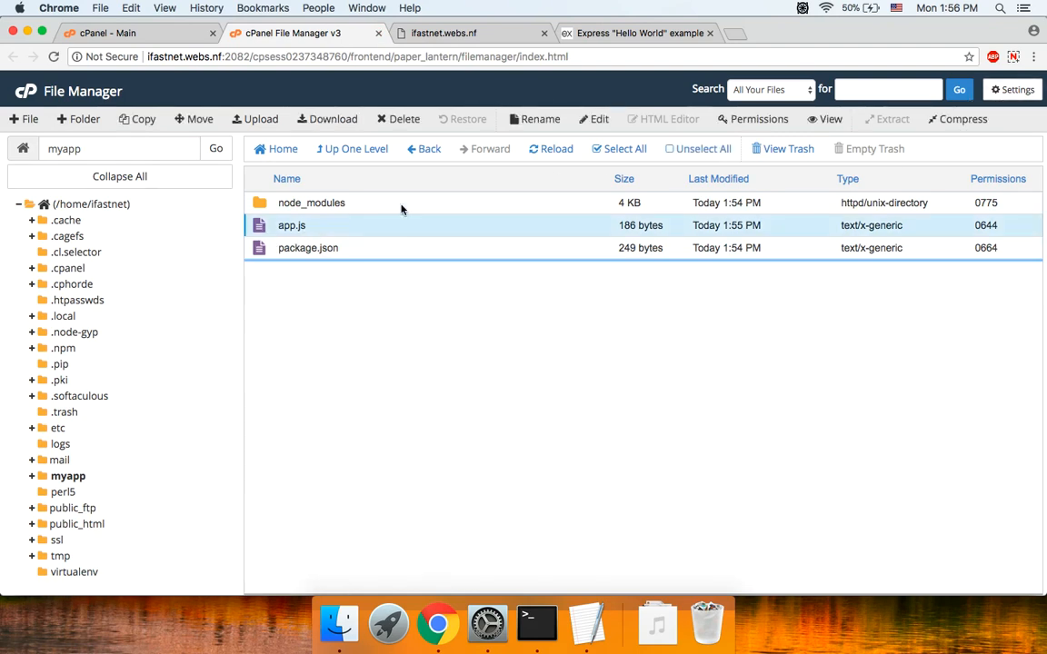
left_click(598, 119)
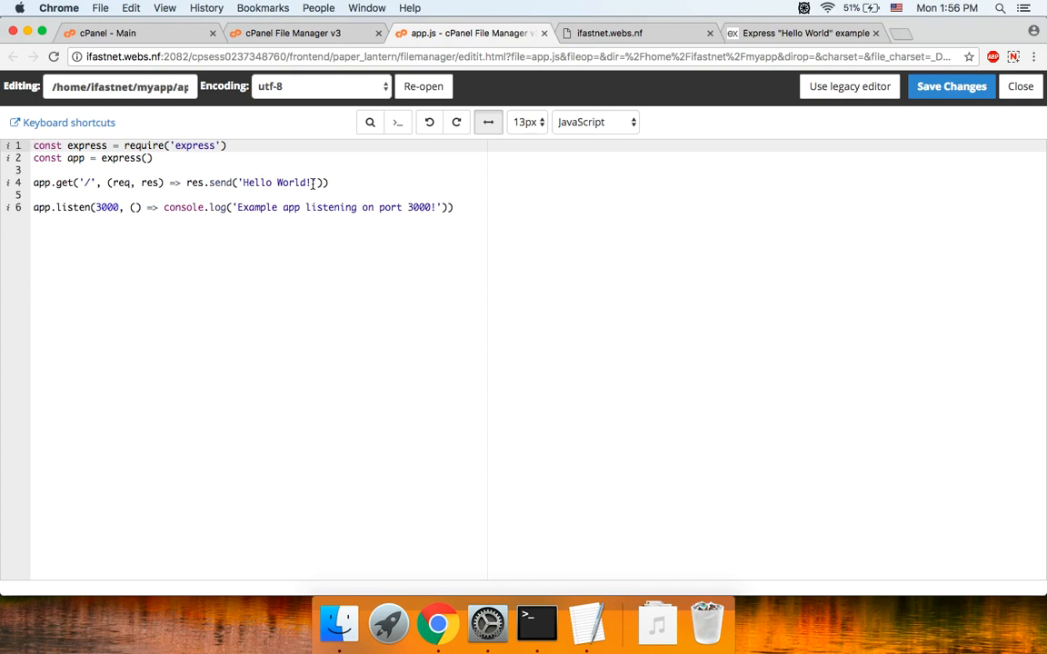
left_click(312, 184)
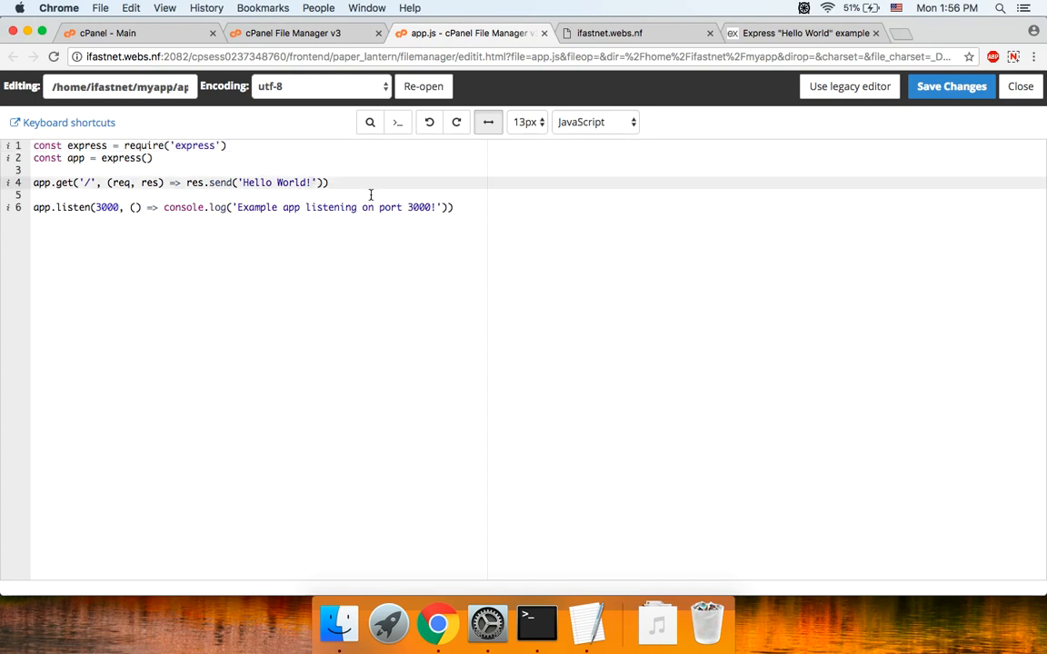
type("Test string")
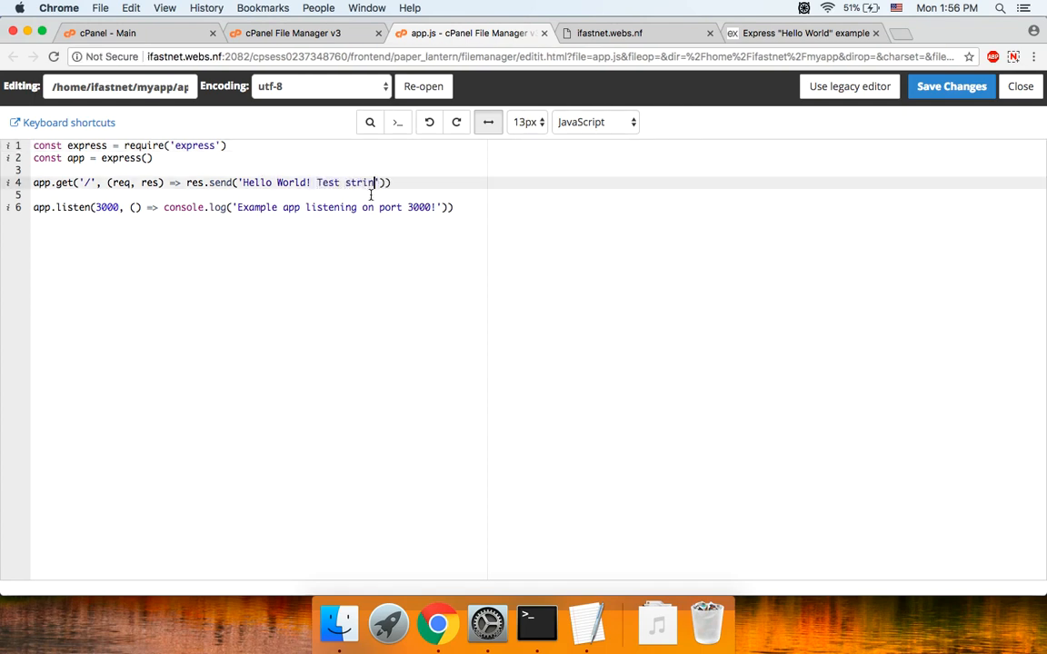
type(" ...")
left_click(945, 91)
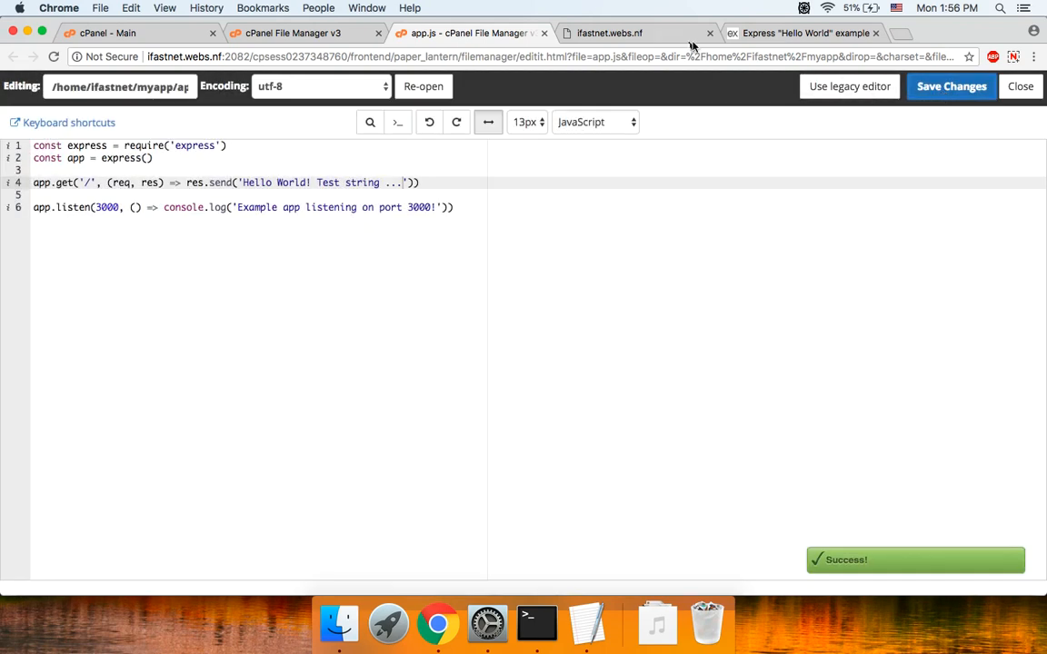
Reload the ifastnet.webs.nf page, and switch to the Terminal SSH session to run pkill -9 Passenger
left_click(636, 34)
left_click(53, 57)
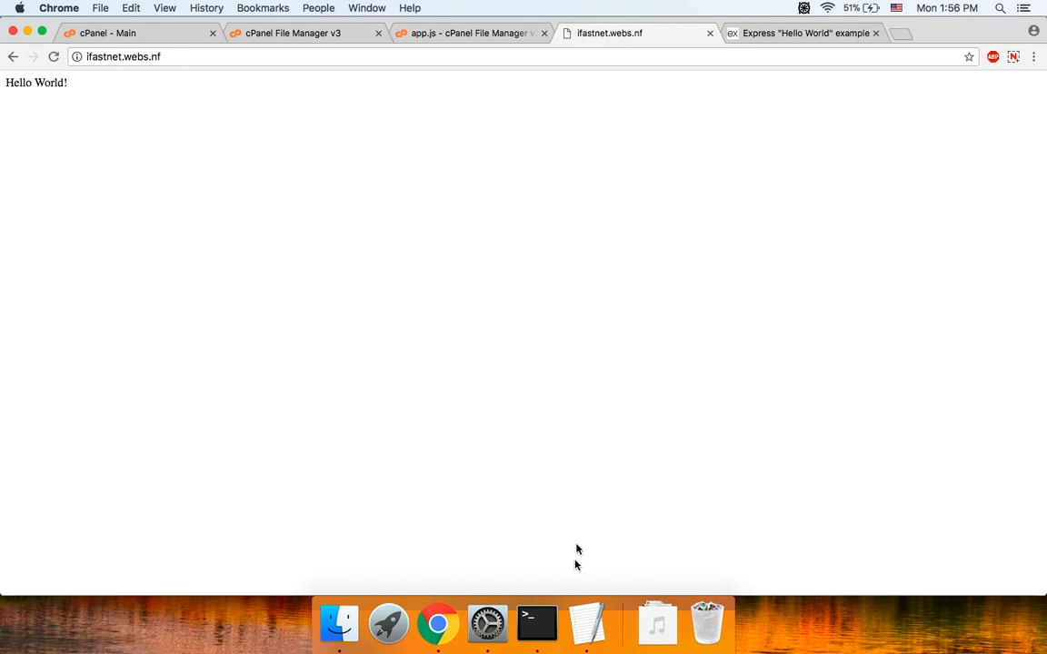
left_click(537, 623)
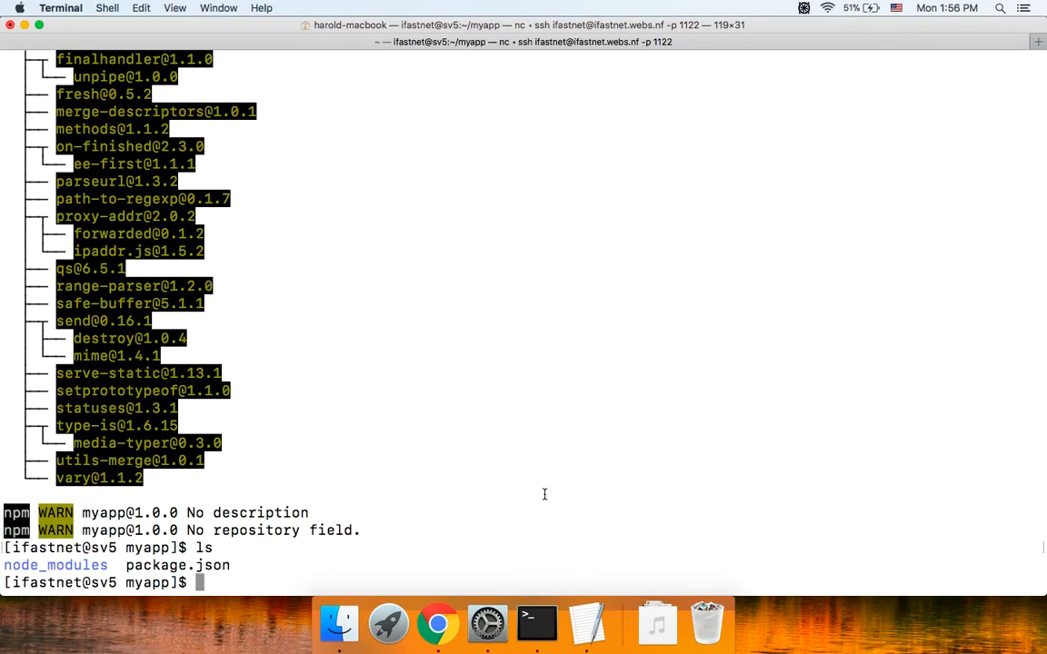
type("pkill -9 ")
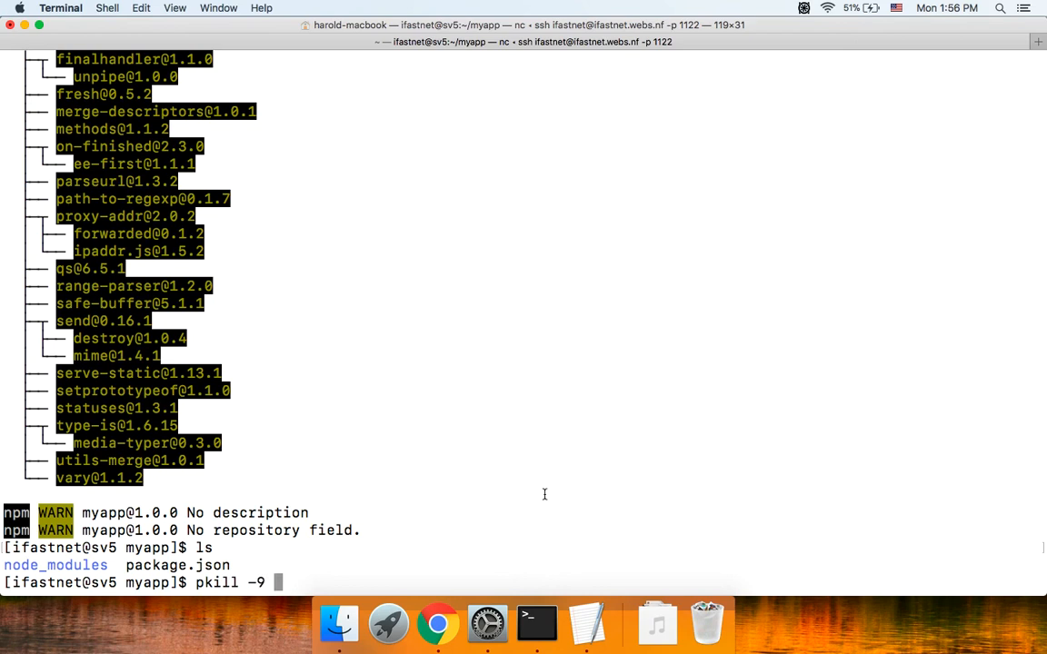
type("Passenger")
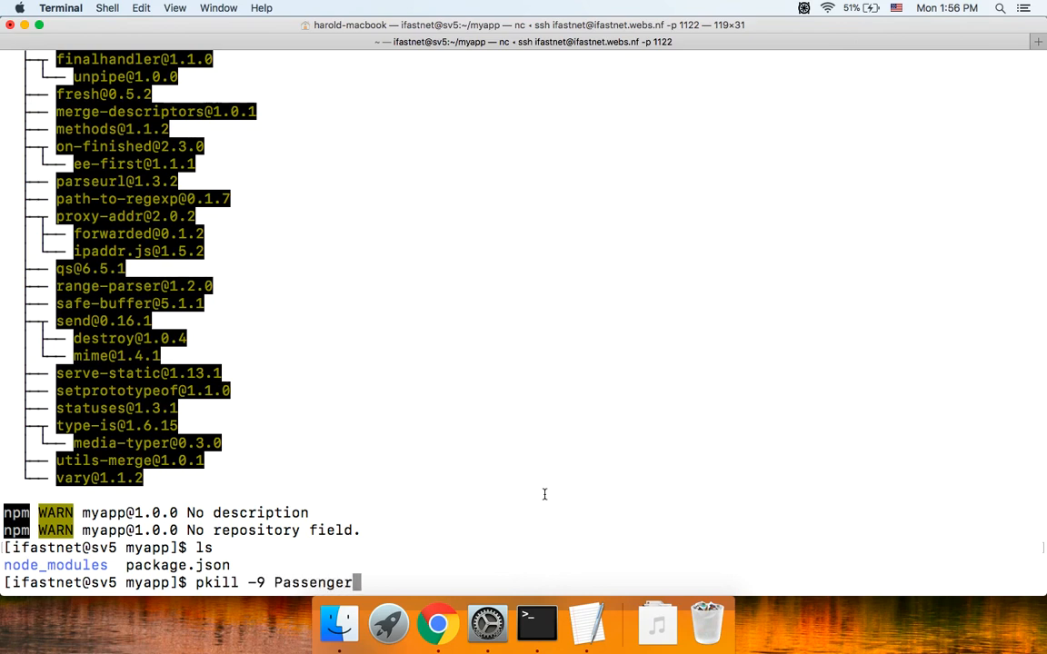
key("Return")
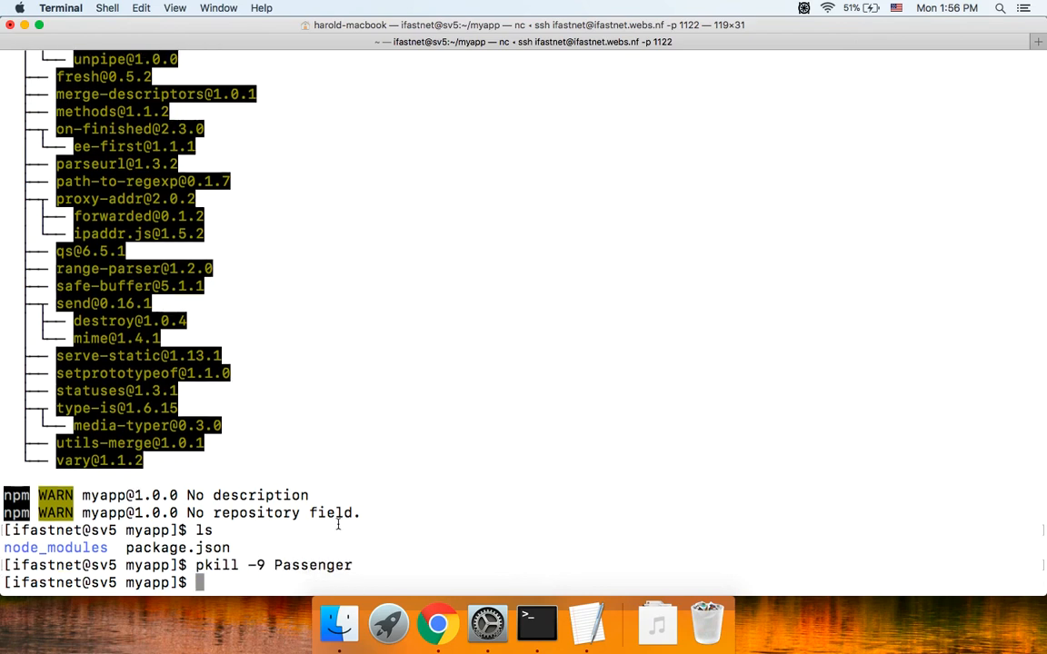
double_click(289, 565)
left_click(422, 563)
Return to Chrome and reload the ifastnet.webs.nf page to check the app's response after the Passenger restart
left_click(442, 621)
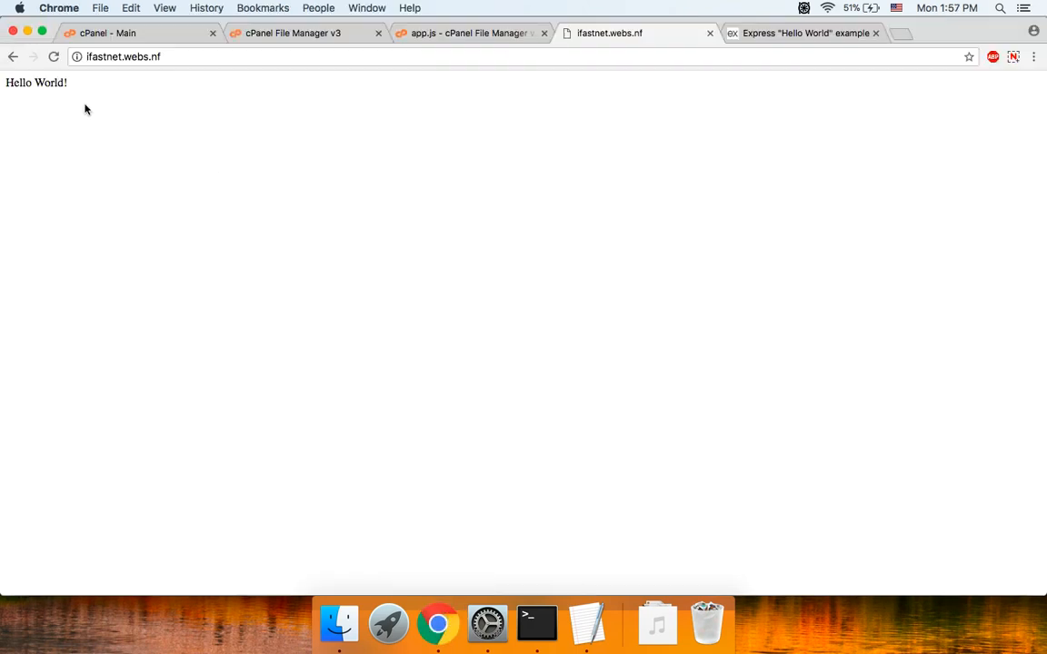
left_click(53, 56)
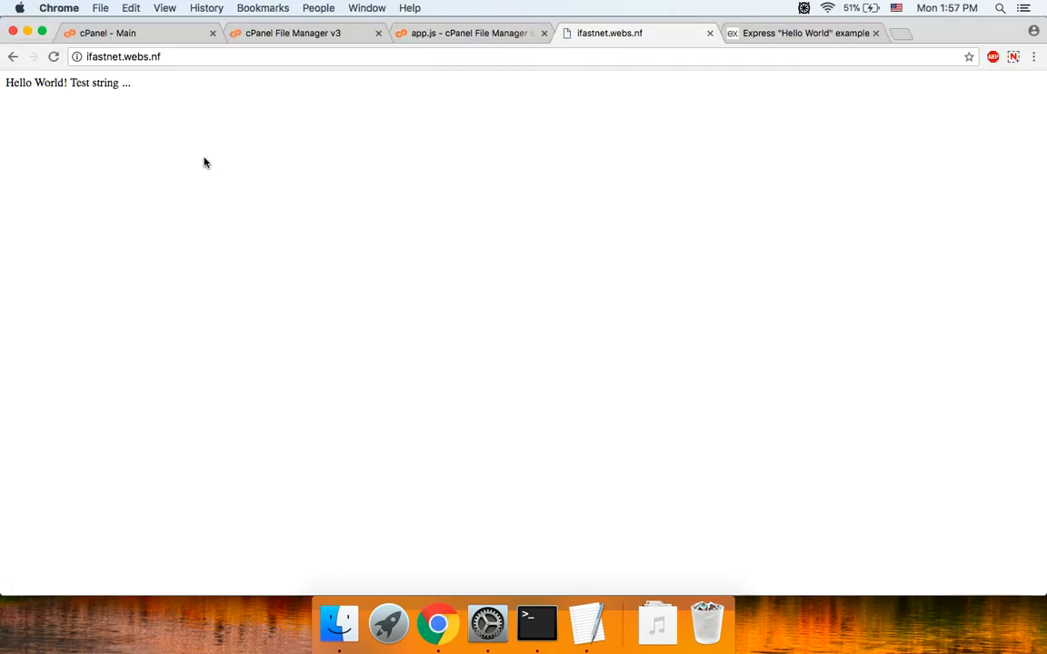